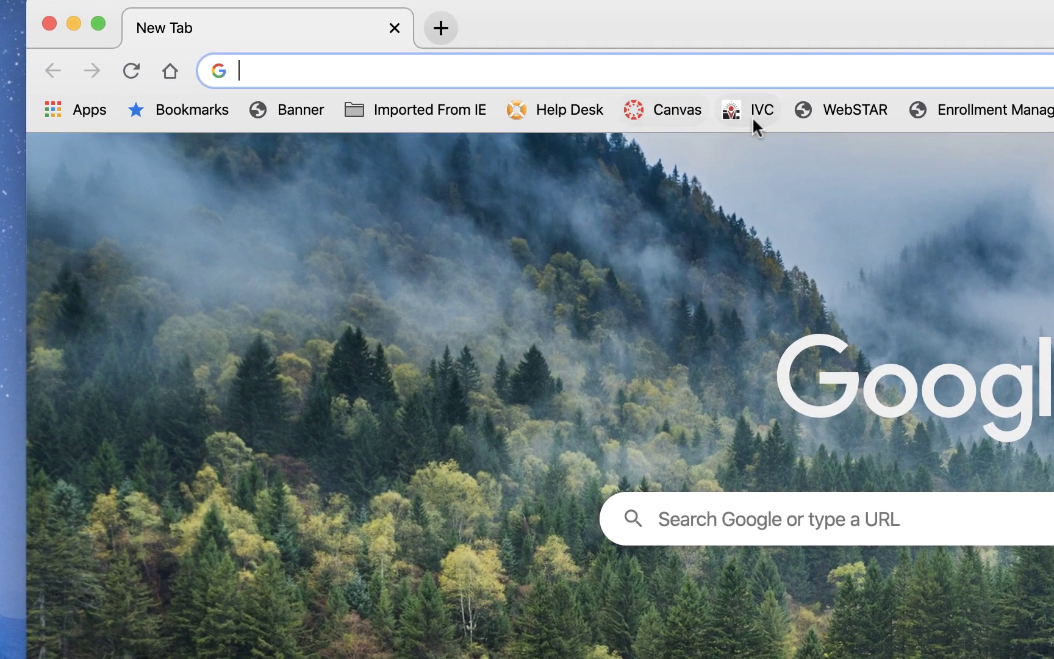
- Go from the IVC homepage's Faculty & Staff menu to Starfish and sign in with the college account
left_click(753, 116)
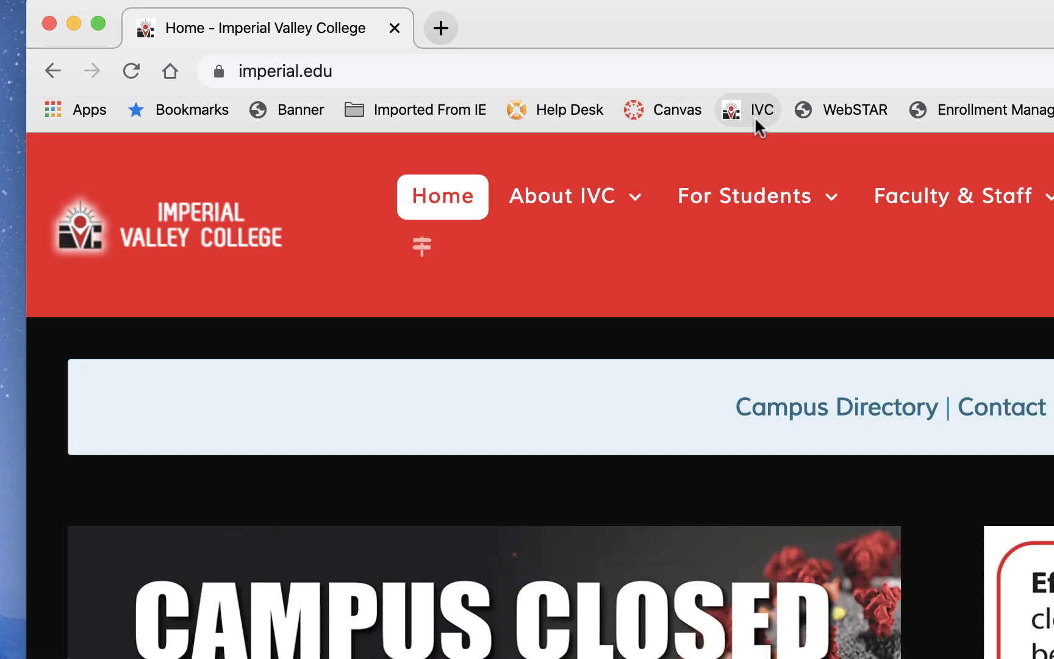
mouse_move(936, 193)
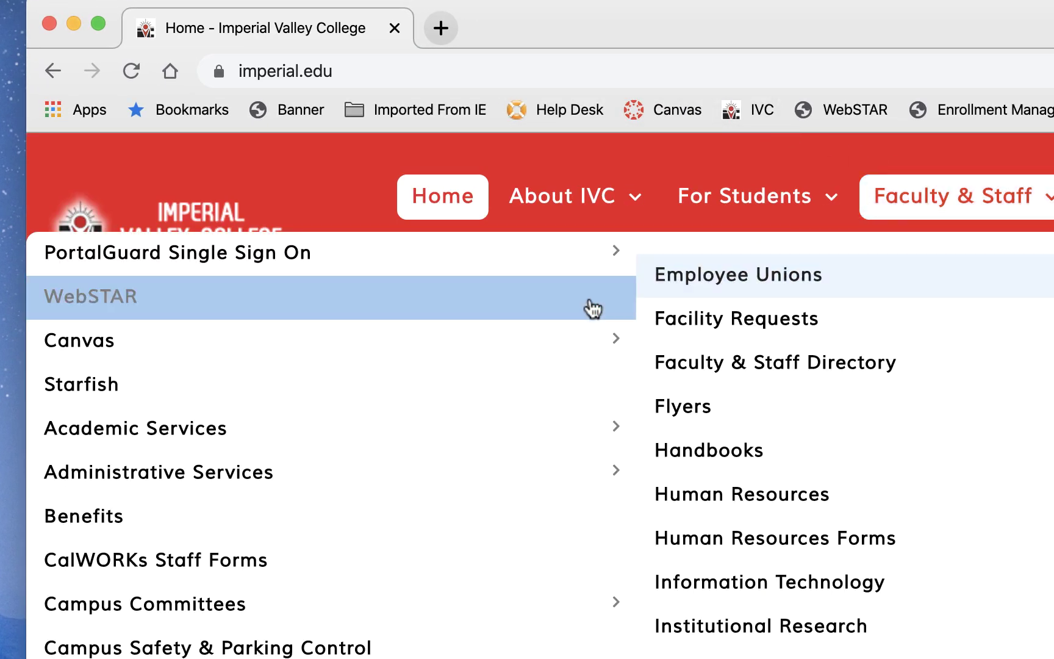
left_click(508, 388)
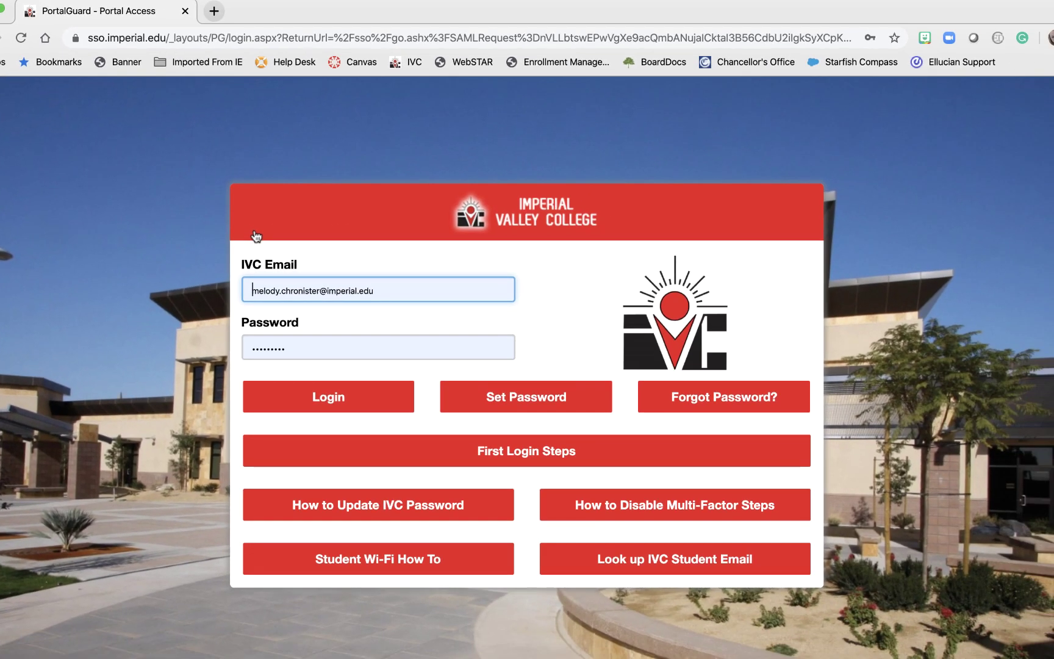
left_click(314, 399)
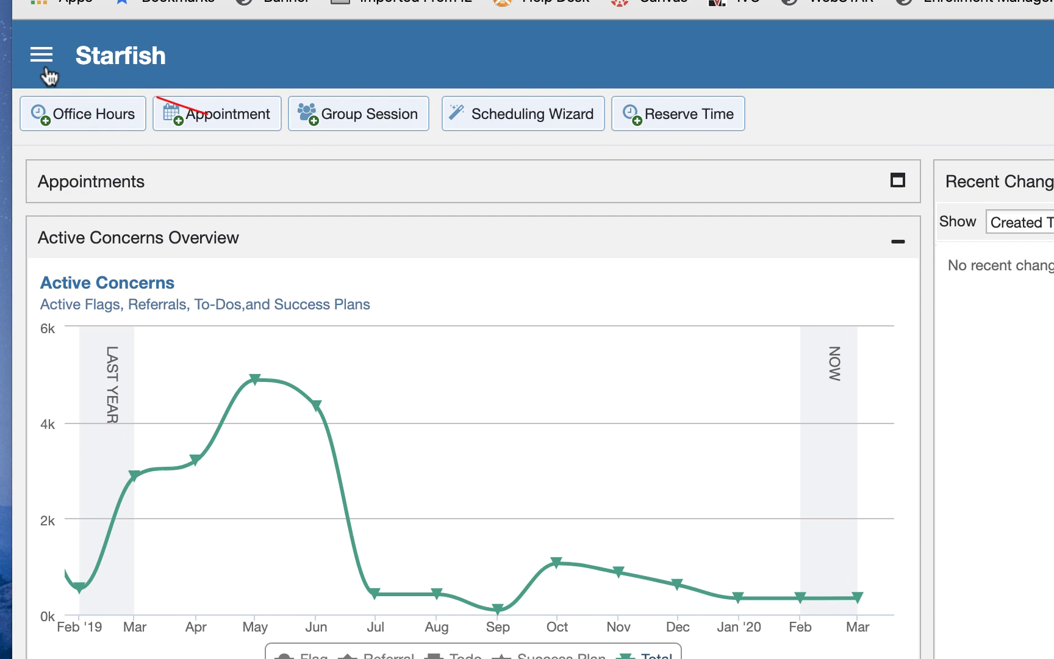
- Open Appointment Preferences from the signed-in user's options in the Starfish menu
left_click(38, 61)
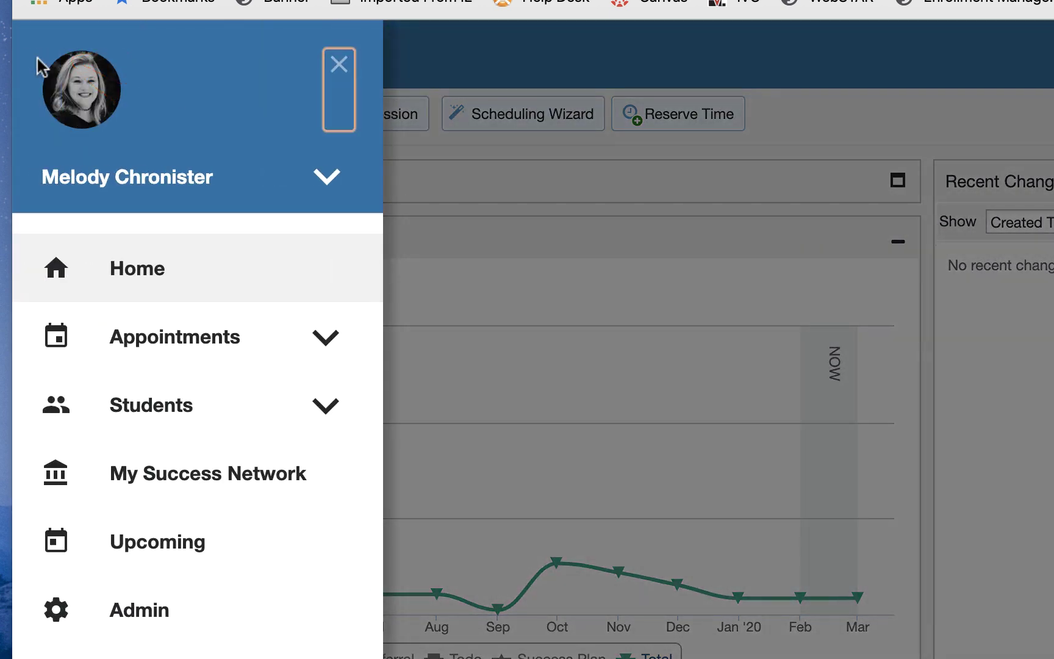
left_click(238, 176)
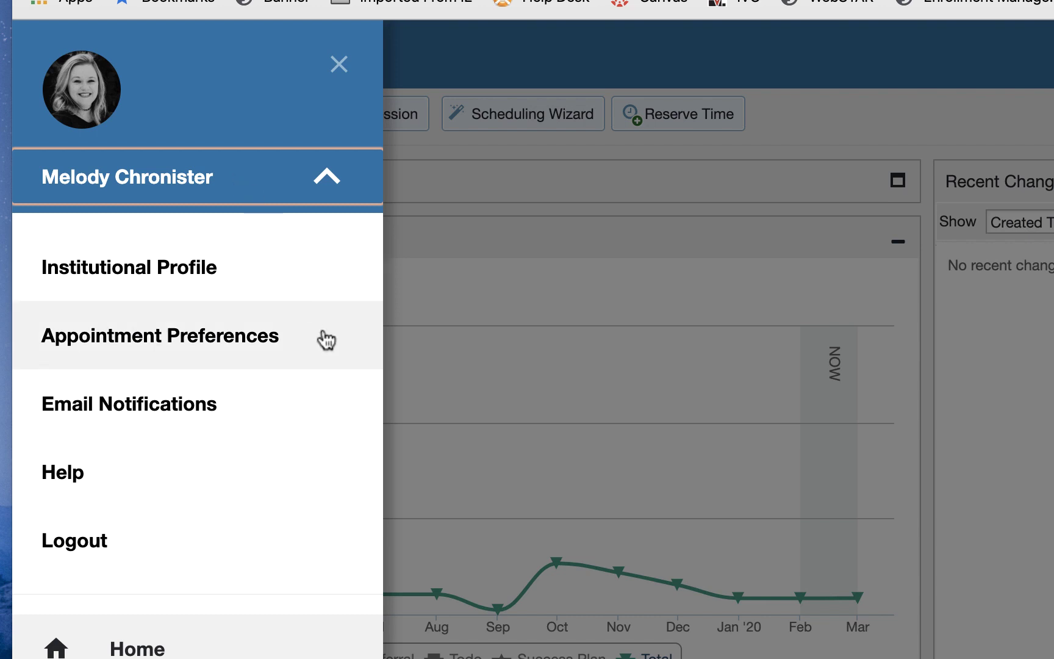
left_click(323, 336)
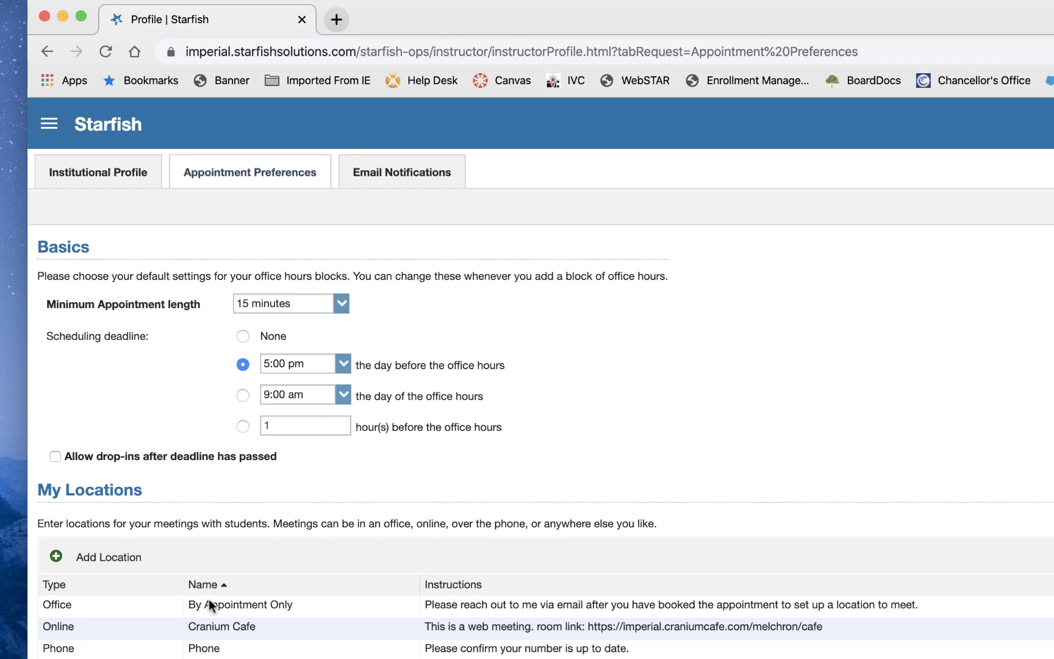
- Add an Online location named Online-Zoom with instructions 'Please access my zoom room at the following link:'
left_click(111, 564)
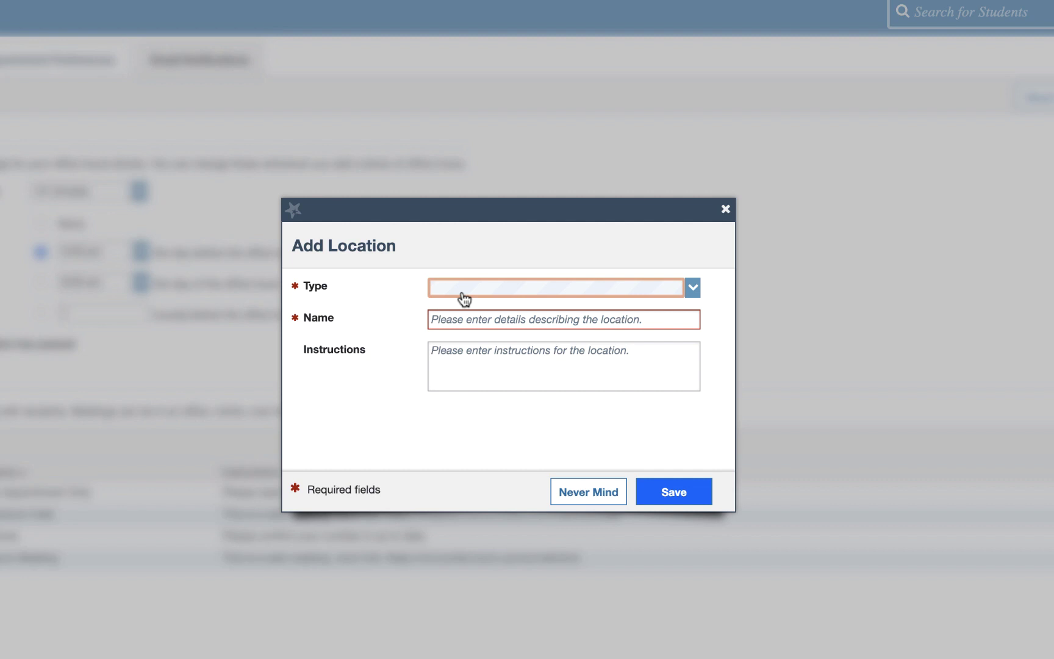
left_click(463, 299)
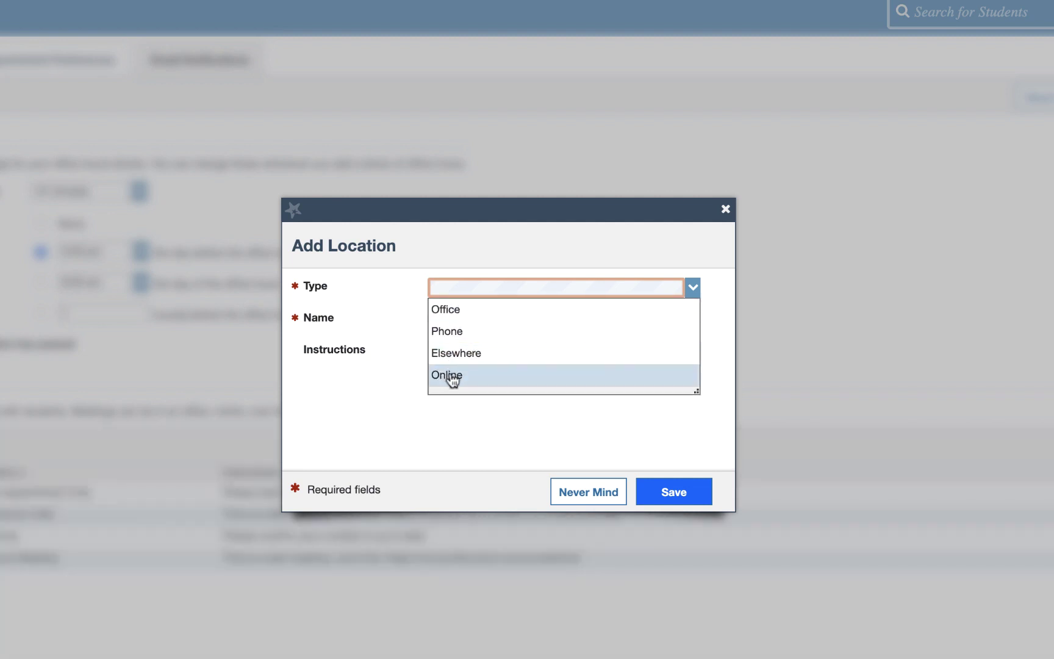
left_click(448, 375)
left_click(451, 319)
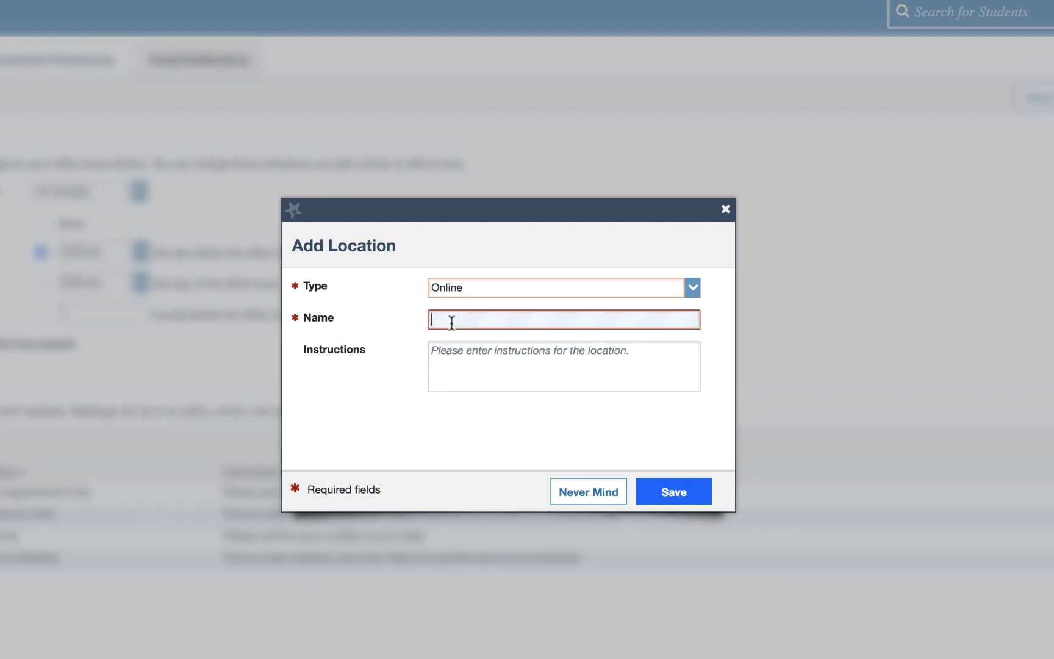
type("Online")
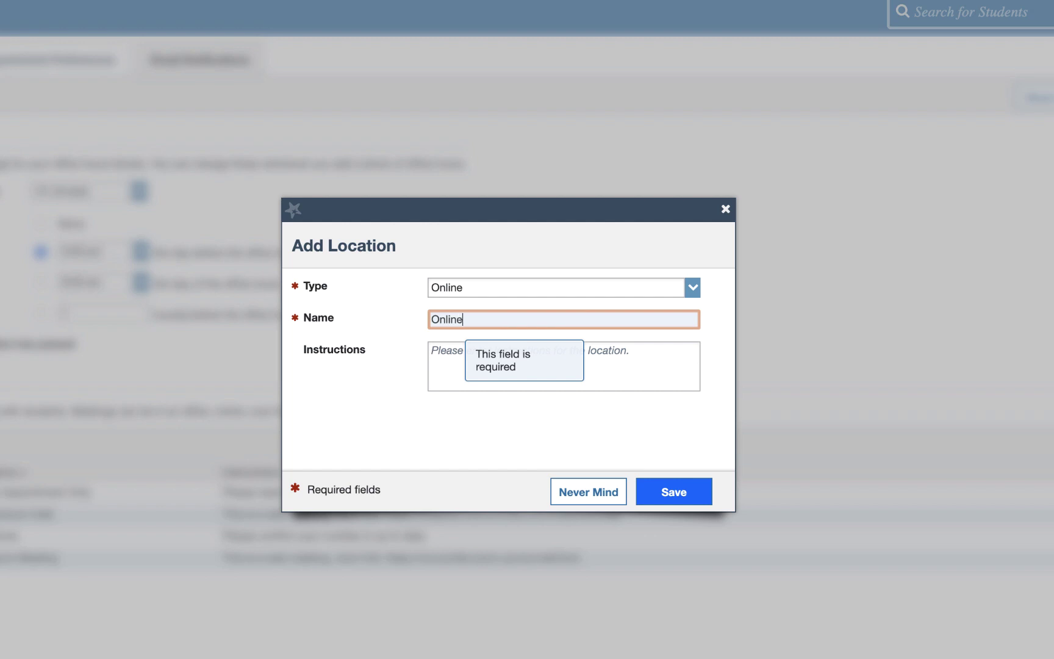
type("-Zoom")
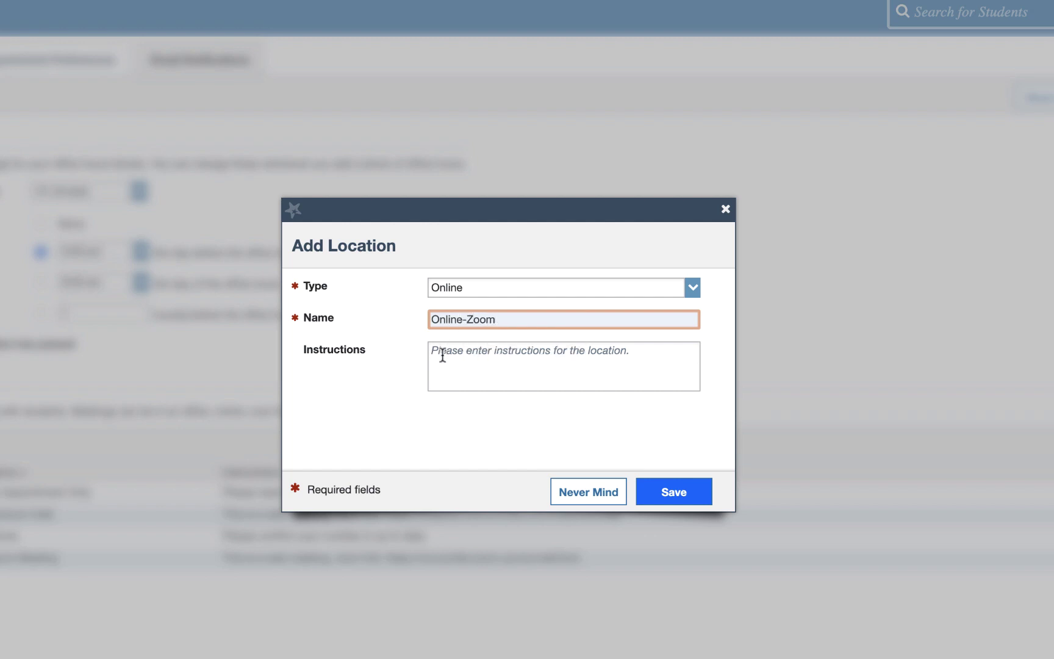
left_click(443, 354)
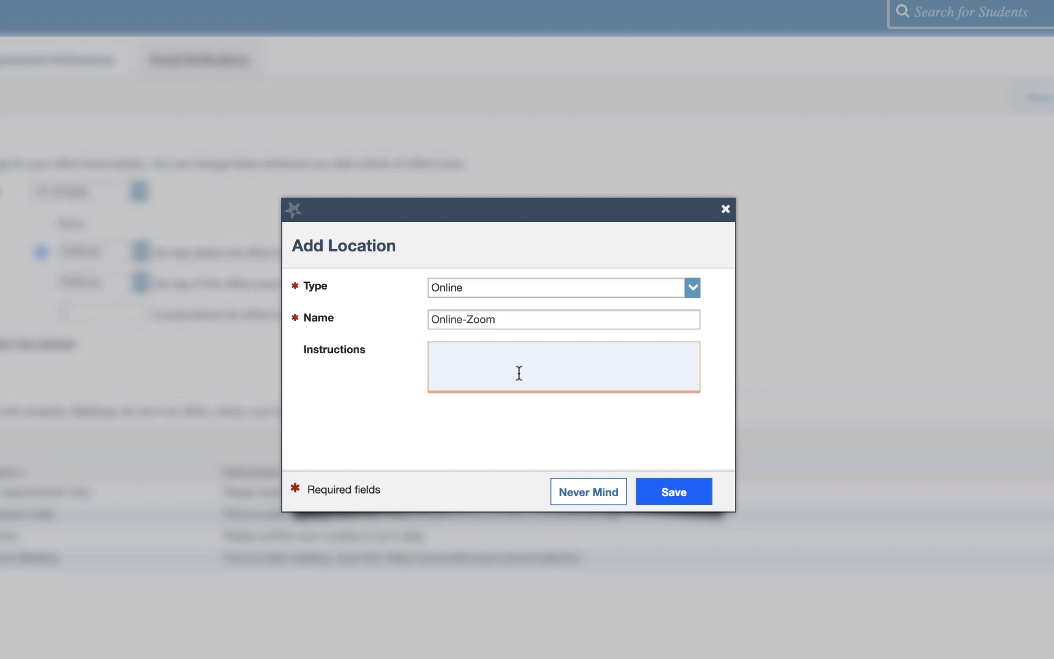
type("Please access my ")
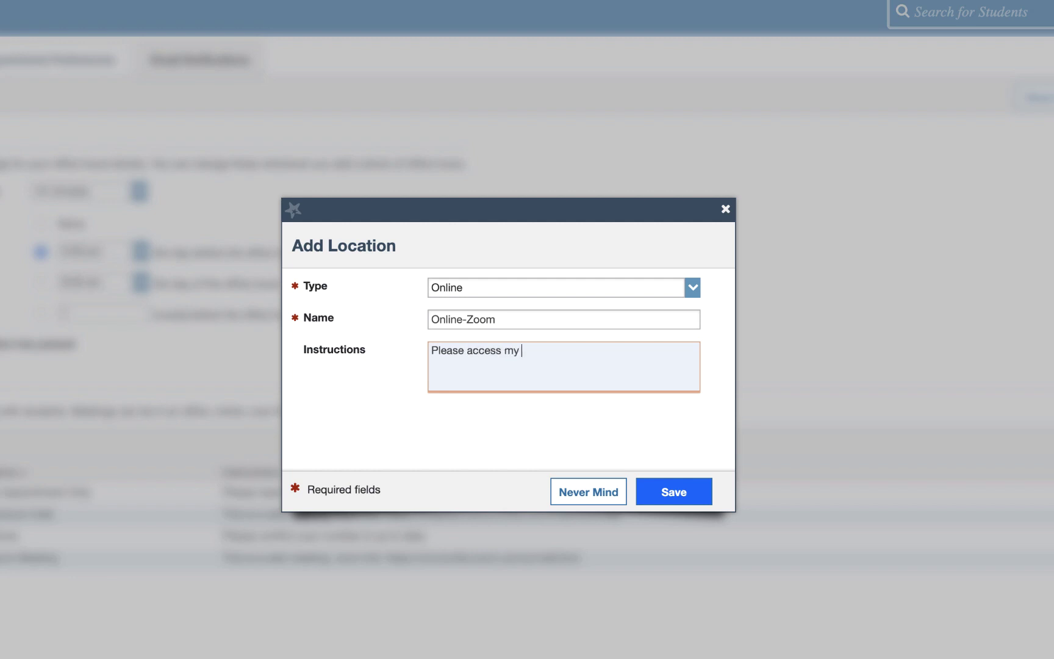
type("zoom room at the following lin")
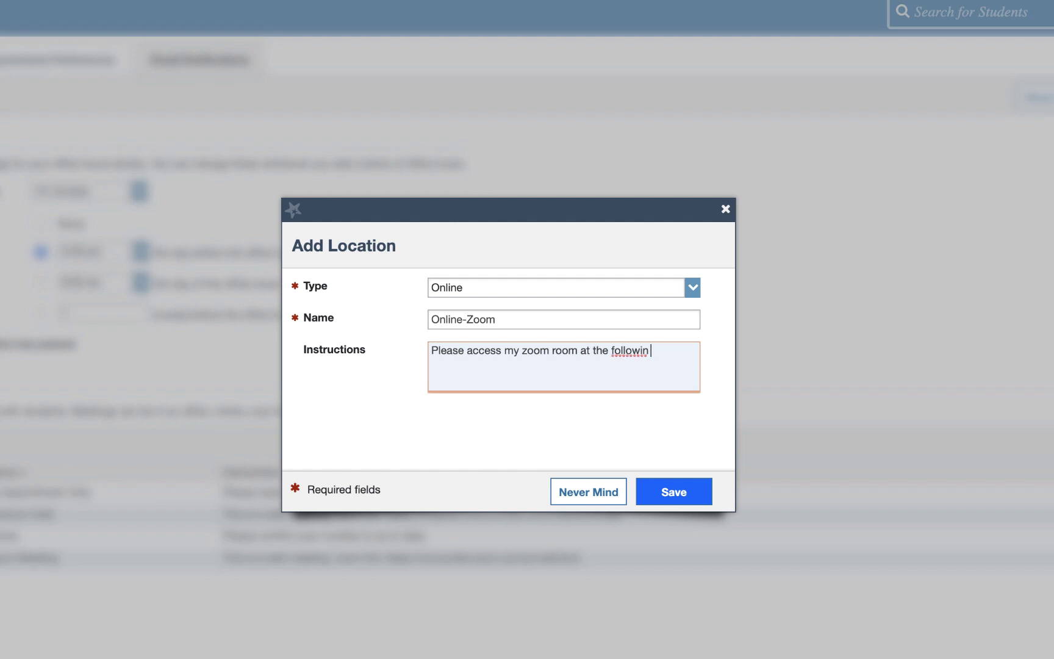
type("k:")
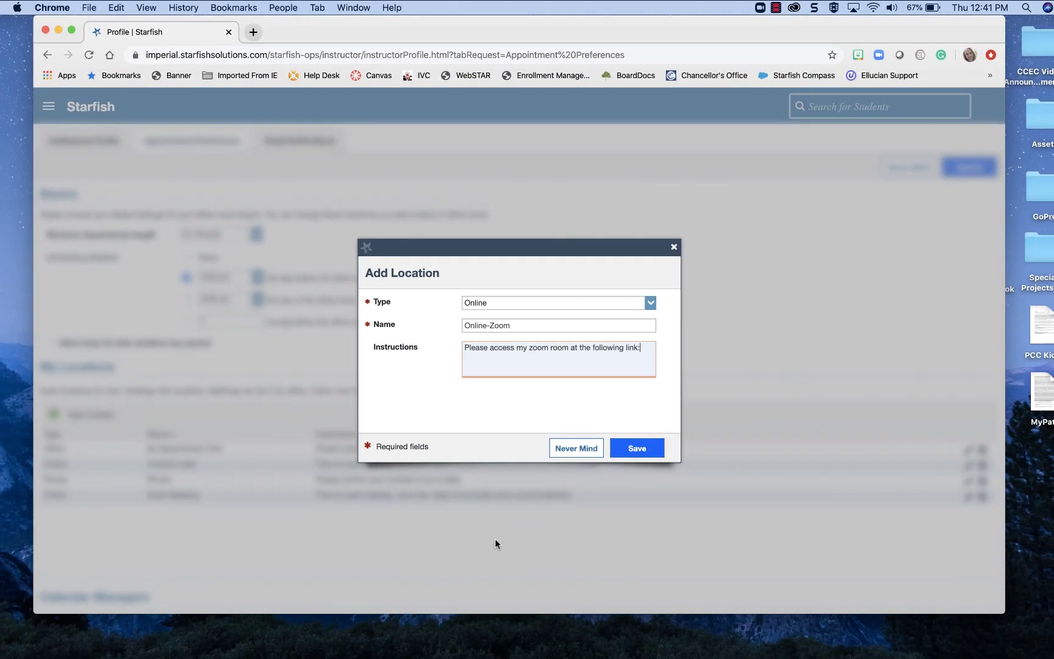
- Launch the Zoom app from Launchpad, then return to Chrome
mouse_move(237, 651)
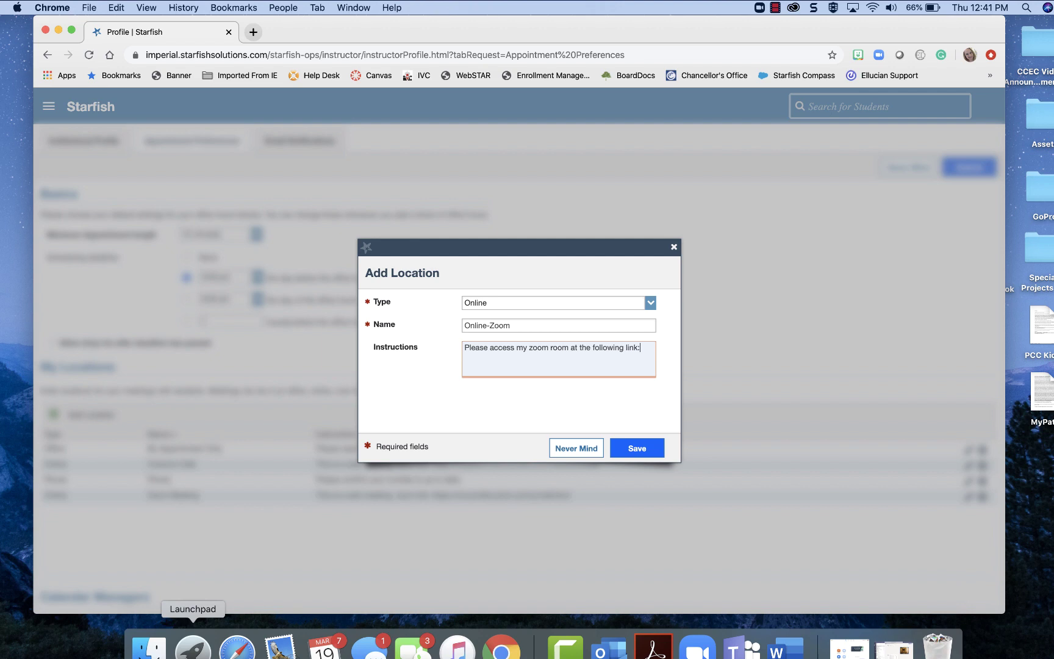
left_click(194, 652)
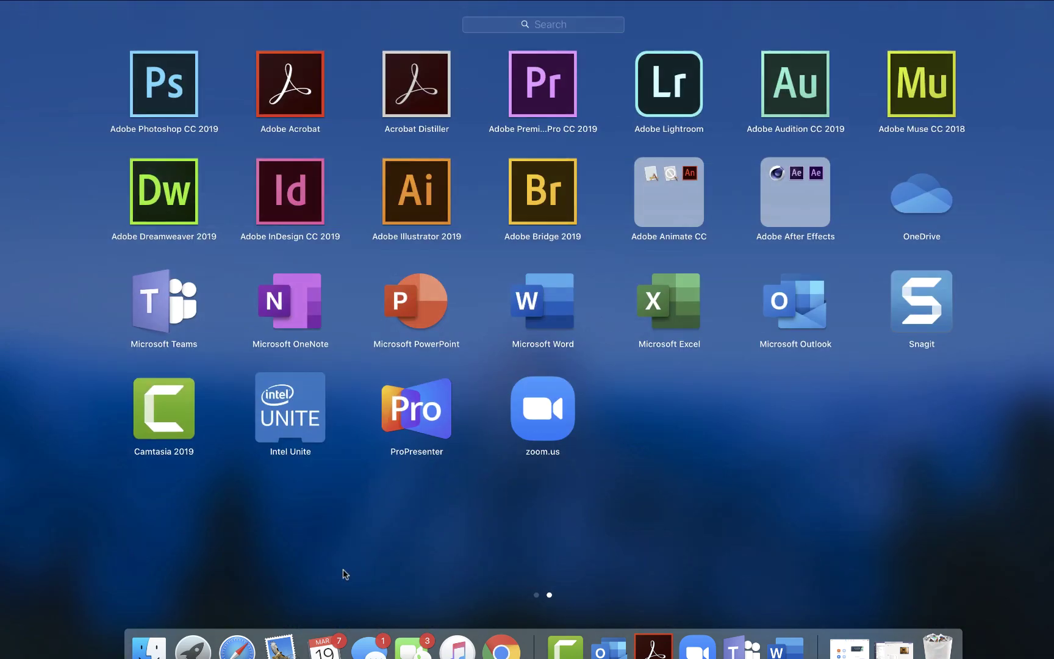
left_click(533, 430)
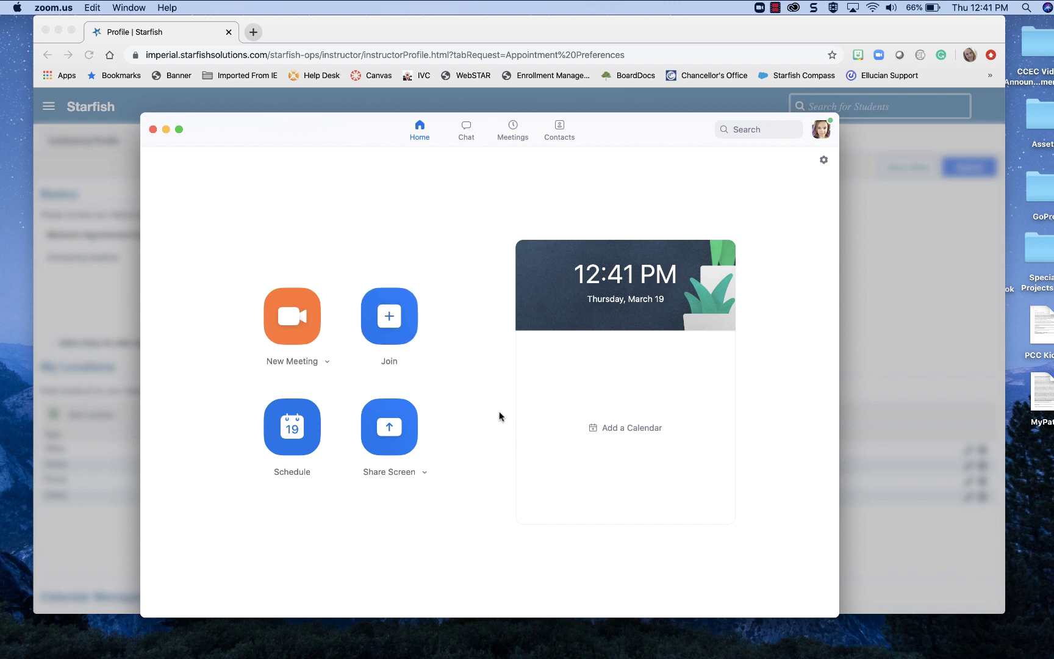
left_click(320, 41)
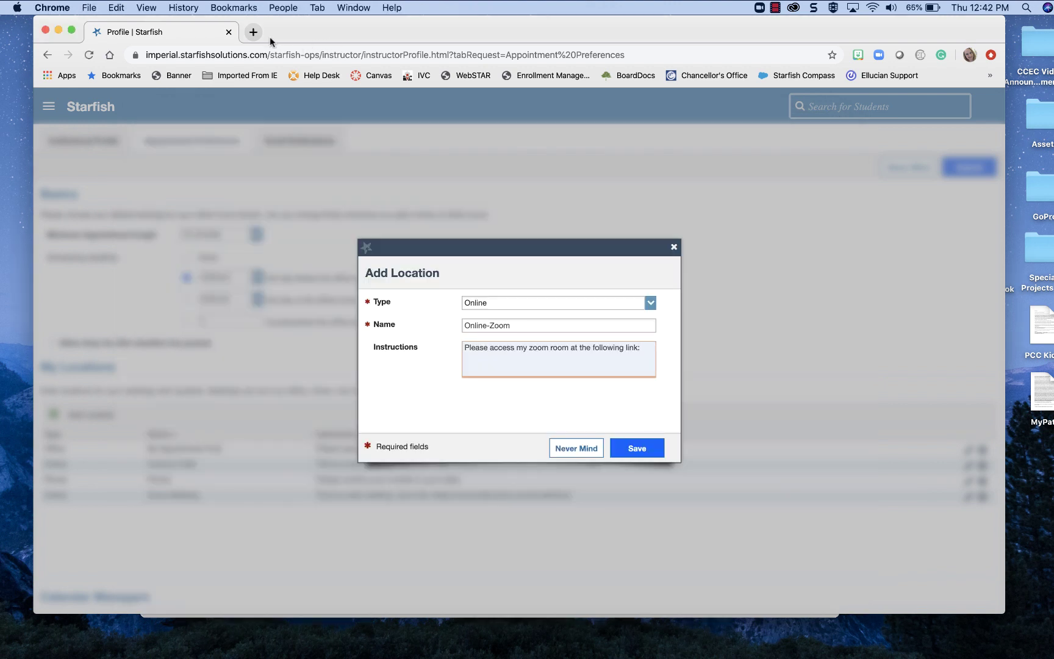
- Load conferzoom.org in a new tab, go back to the Starfish tab, and bring Zoom forward
left_click(253, 32)
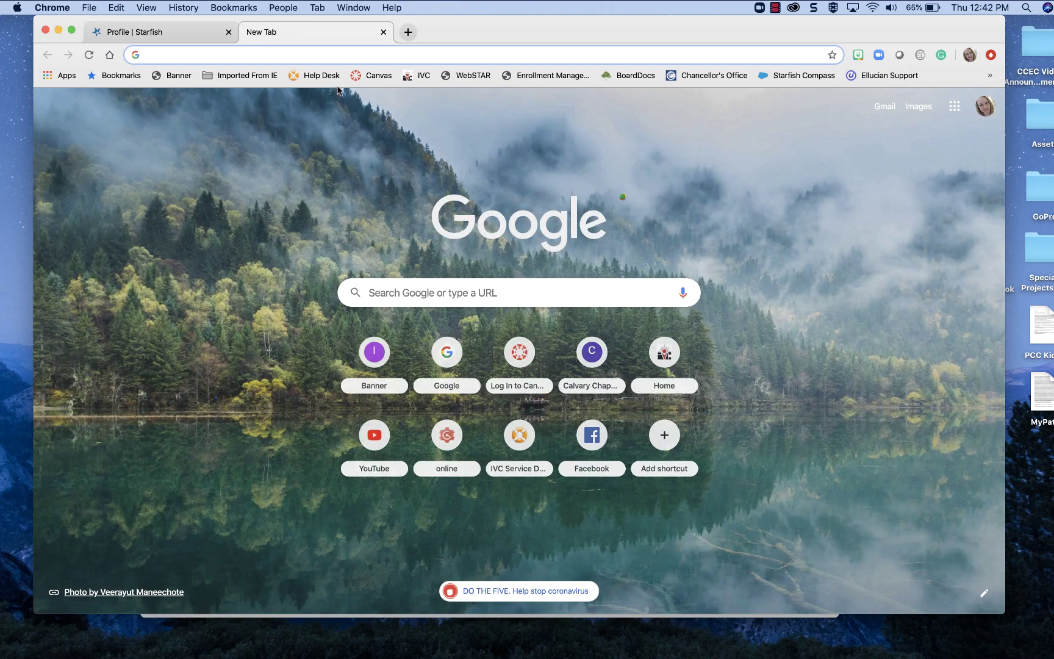
type("conferzoom")
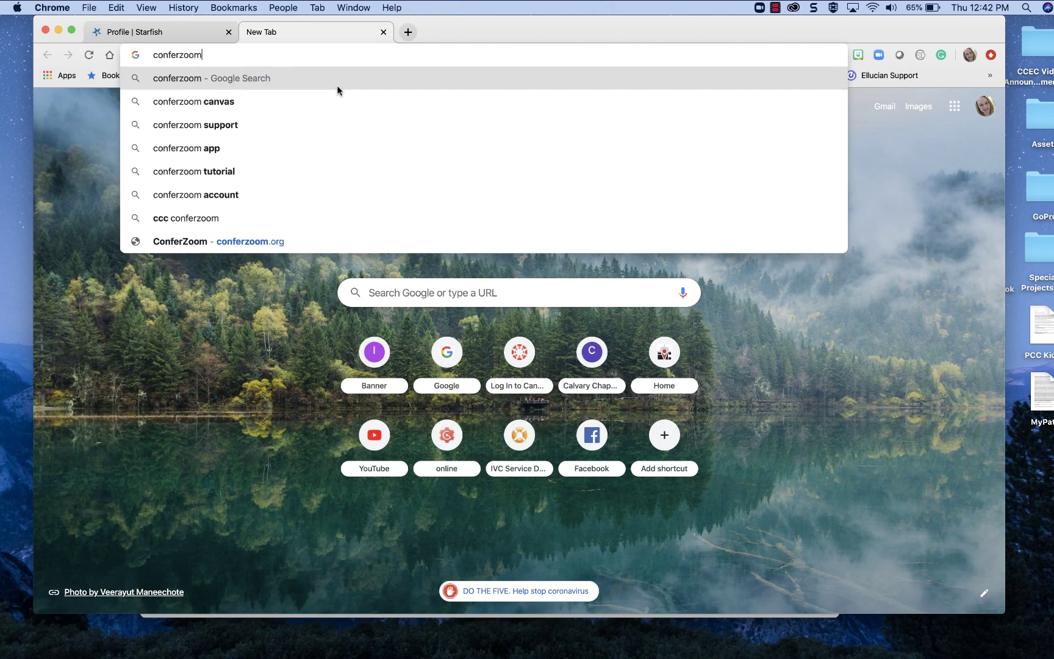
type(".org")
key("Return")
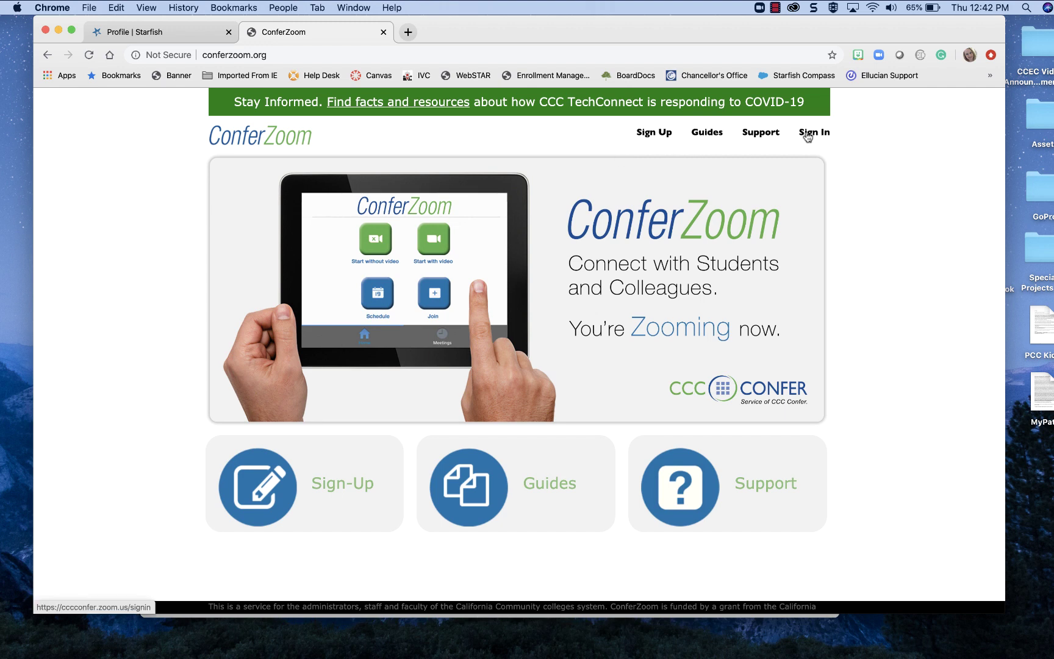
left_click(157, 31)
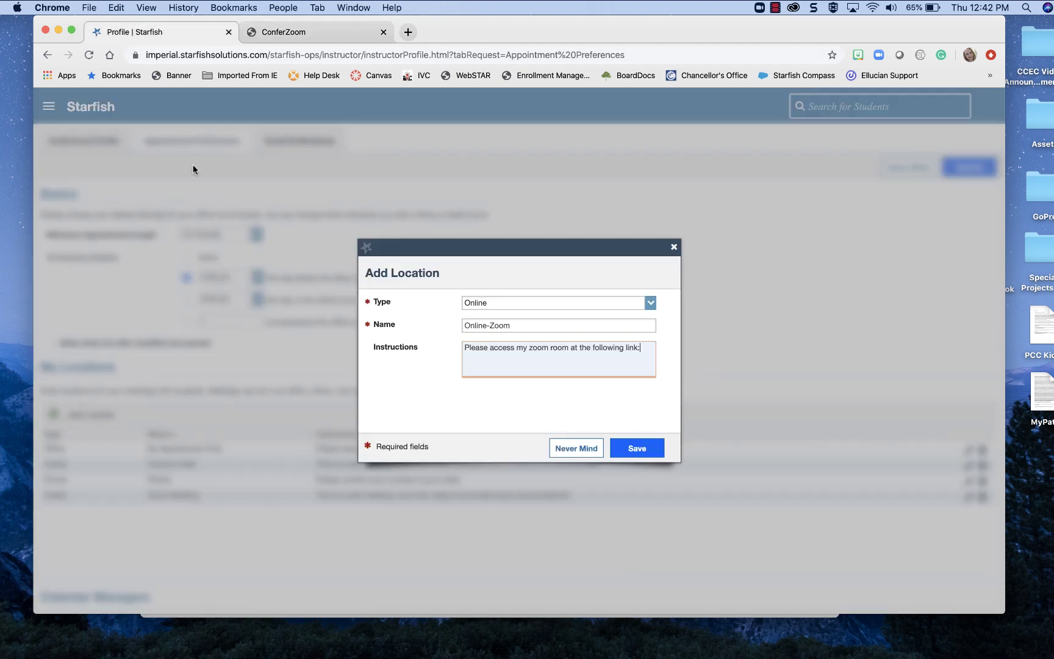
key("super+Tab")
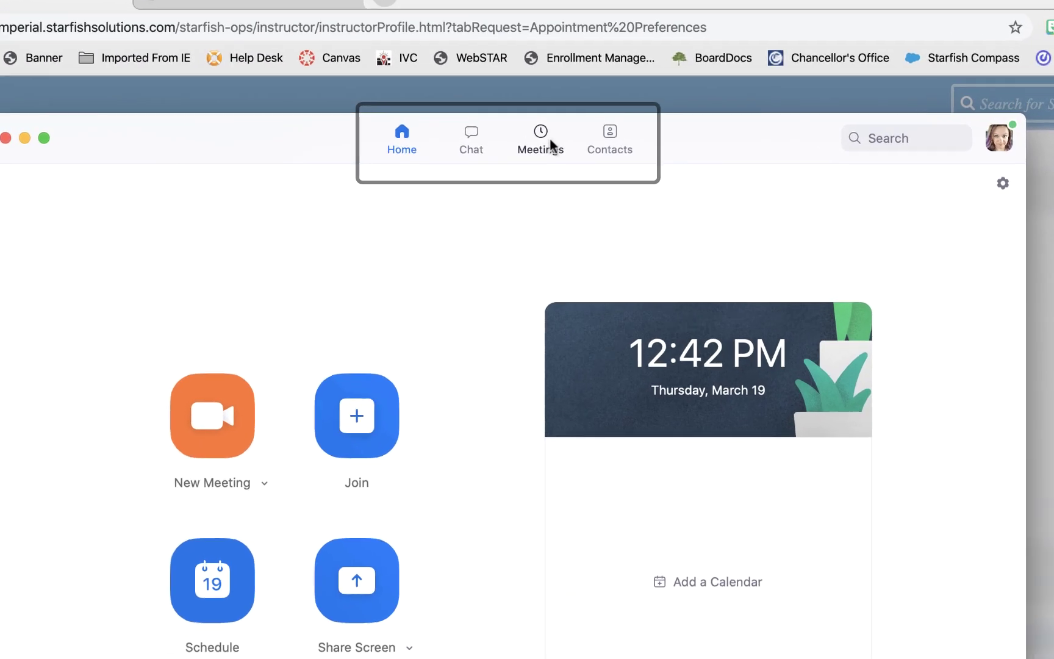
- In Zoom's Meetings tab, select the personal meeting link and expand the meeting invitation
left_click(550, 144)
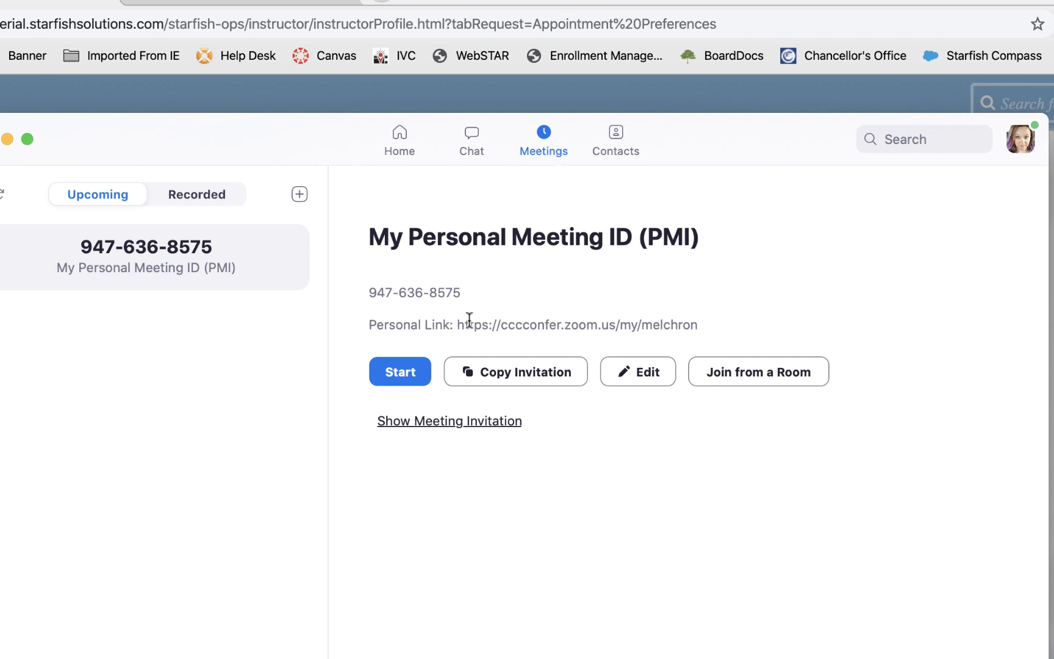
left_click_drag(456, 325, 709, 333)
key("super+c")
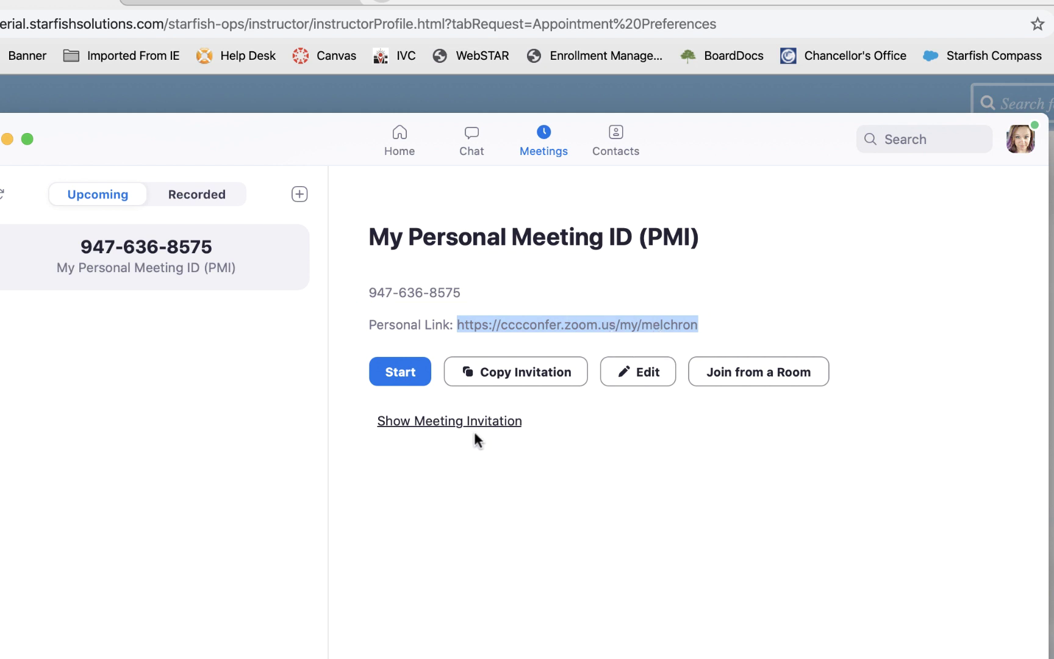
left_click(411, 420)
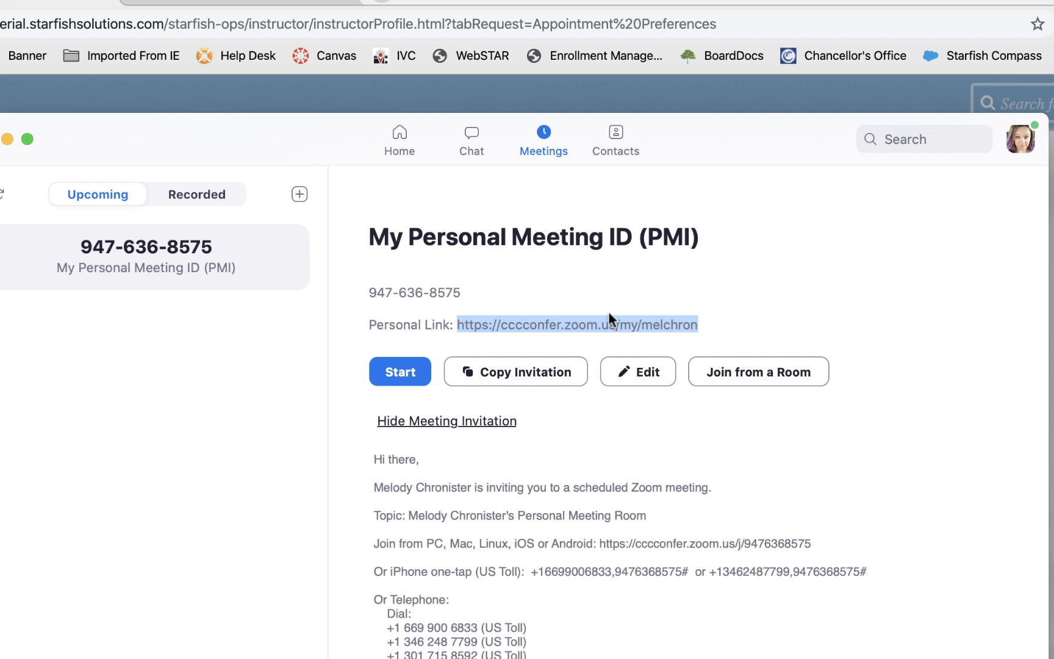
- Paste the personal Zoom link on a new line in the Online-Zoom instructions
left_click(7, 139)
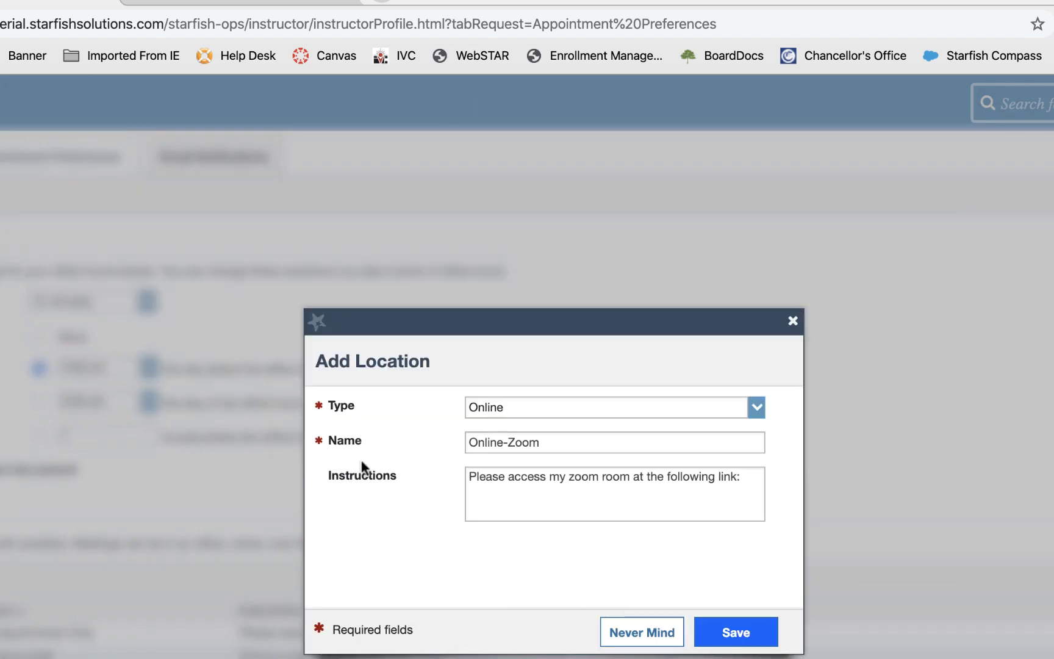
left_click(562, 502)
key("Return")
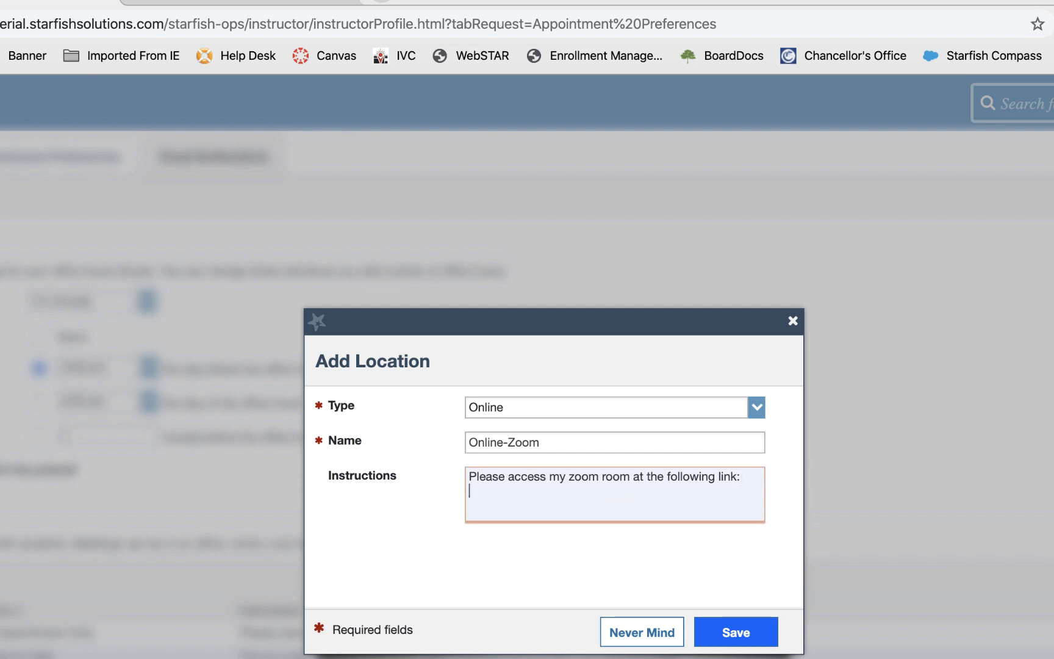
key("super+v")
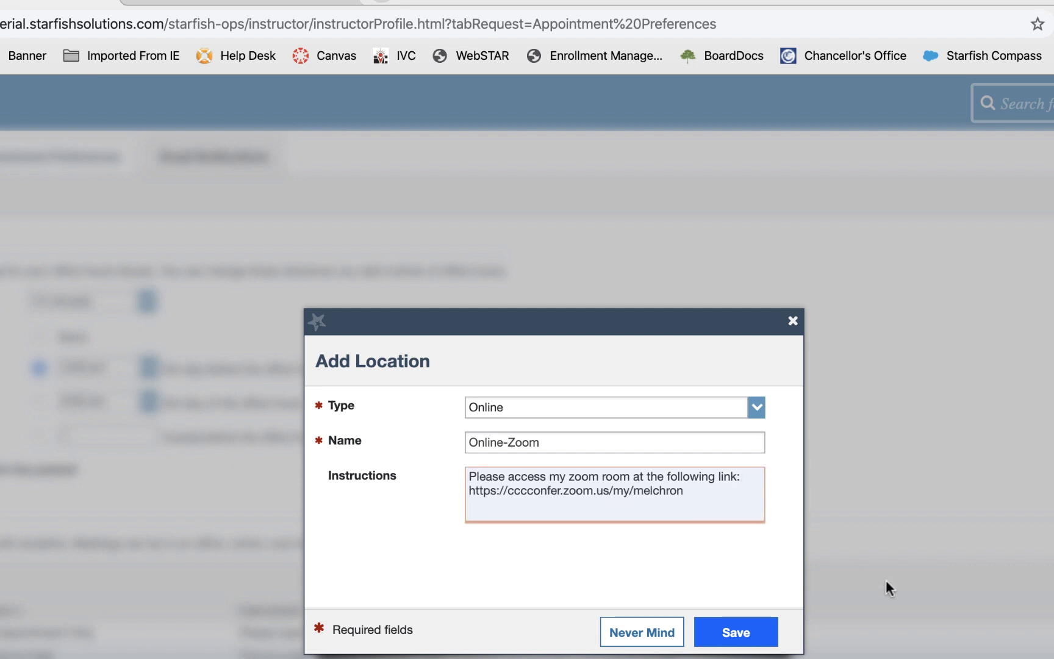
- Save the new location and submit the appointment preferences, dismissing both confirmations
left_click(744, 627)
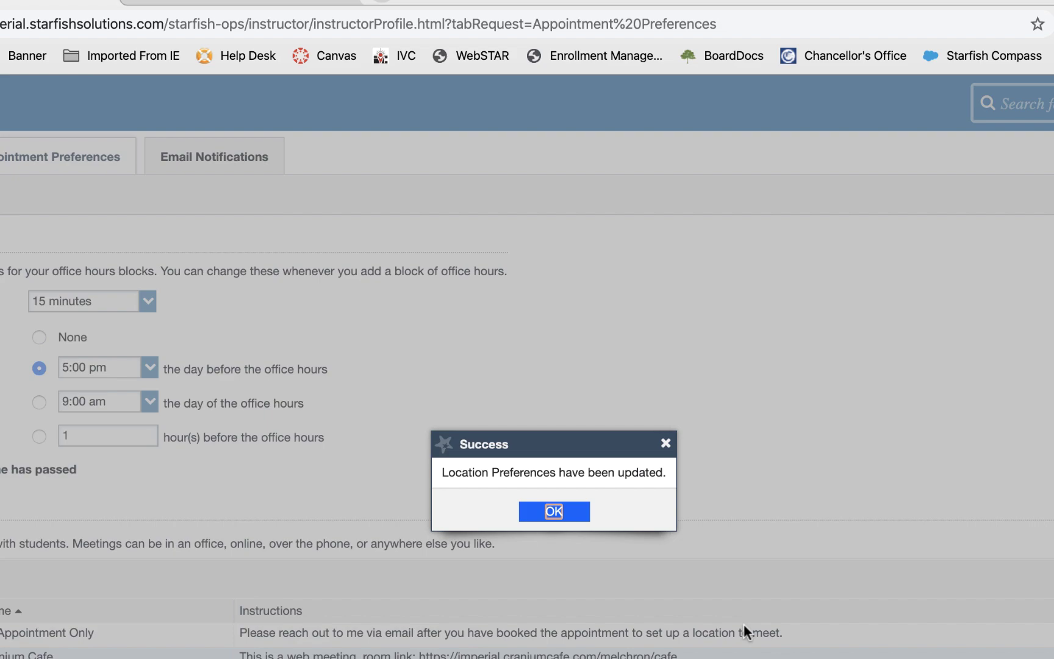
left_click(522, 511)
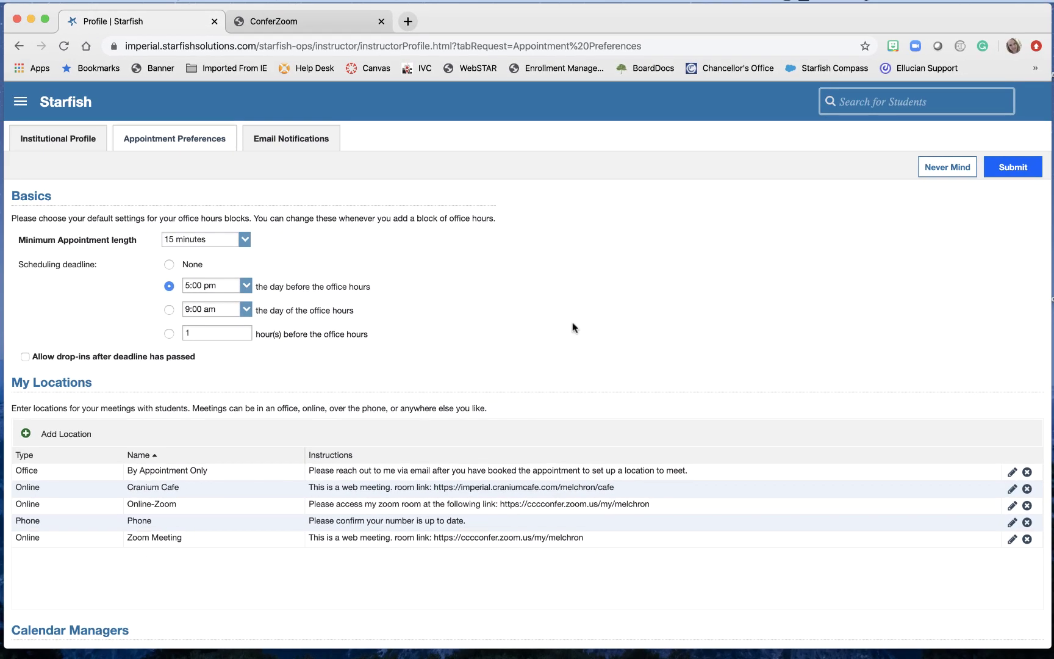
left_click(1005, 166)
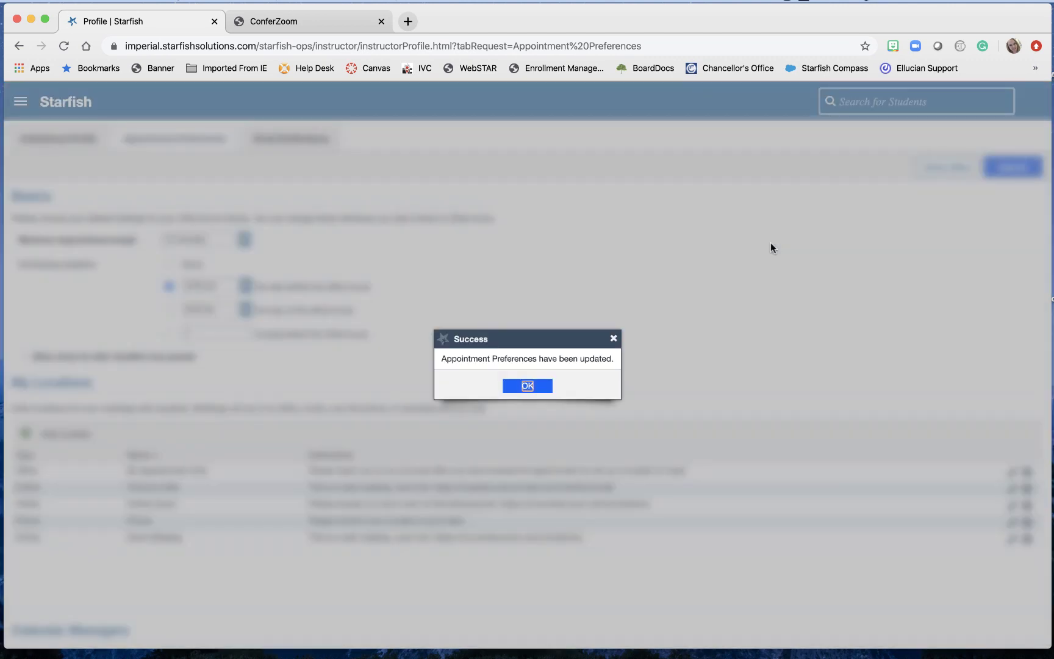
left_click(505, 384)
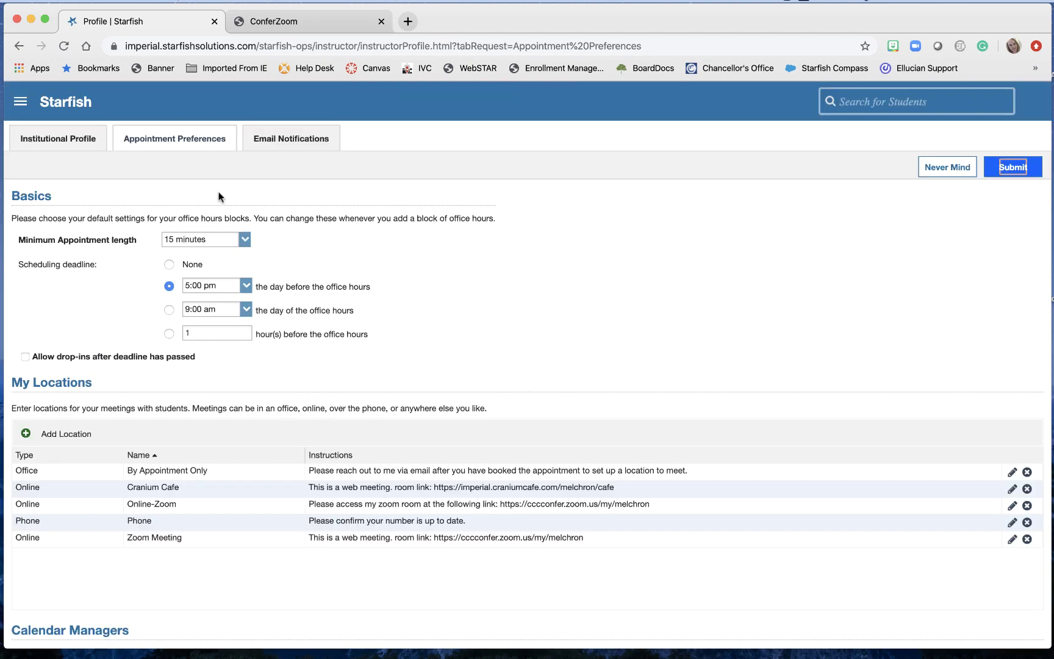
- Open the Appointments calendar and scroll through the week of March 8–14, 2020
left_click(21, 104)
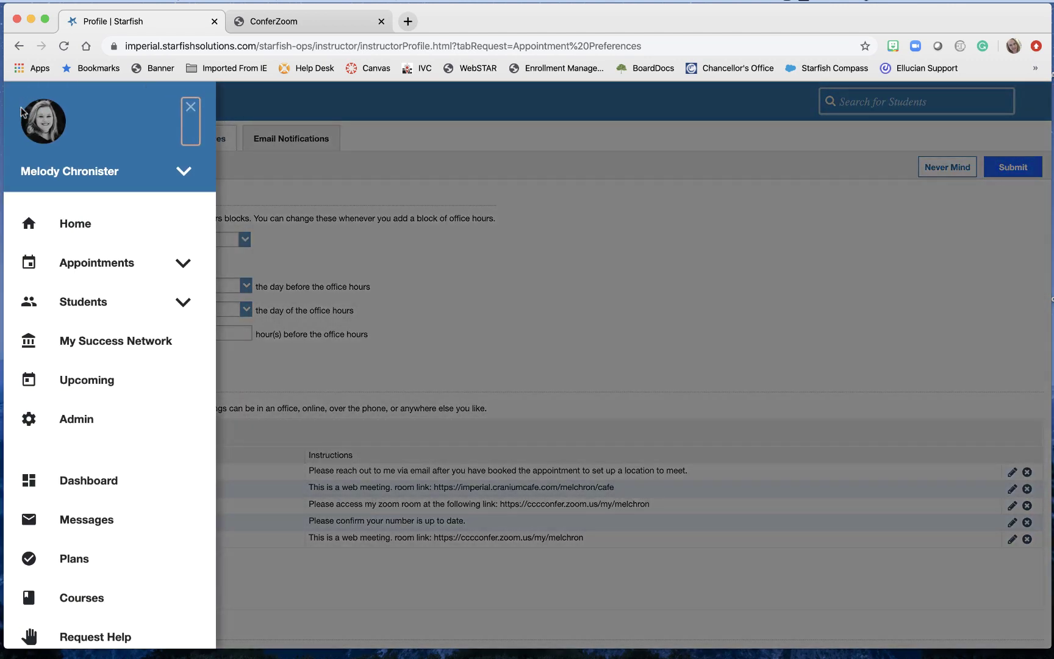
left_click(158, 263)
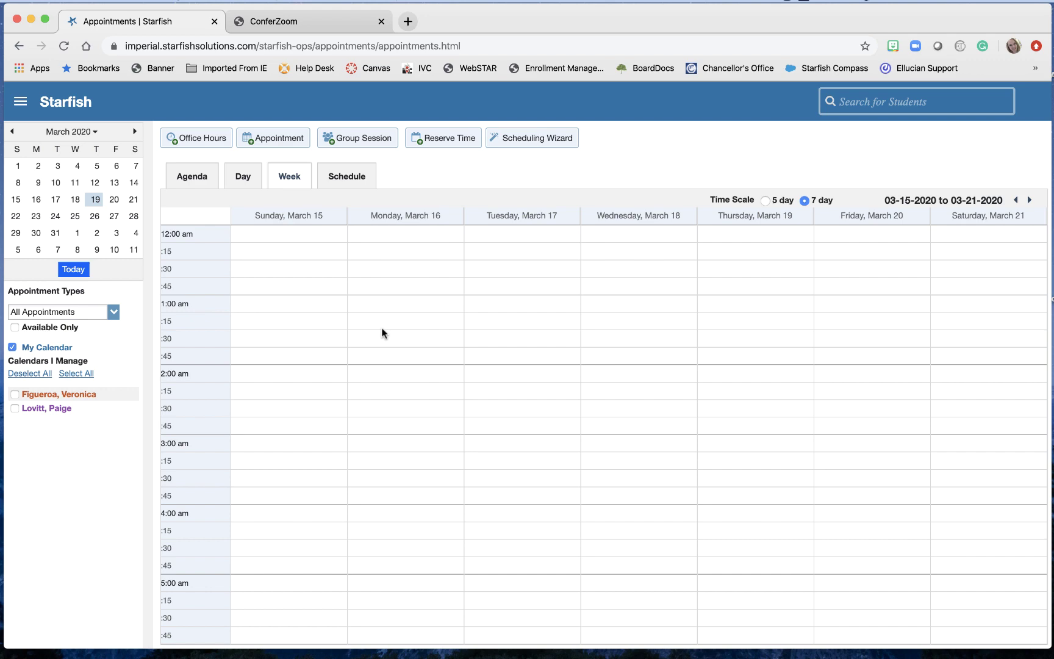
scroll(383, 332, "down", 5)
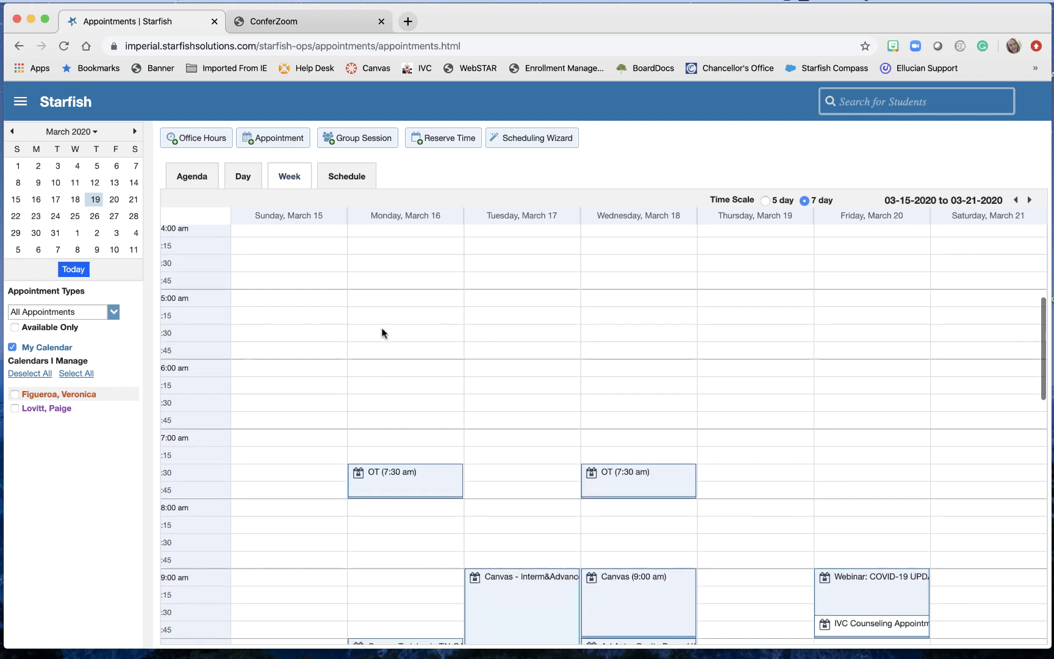
scroll(383, 332, "down", 4)
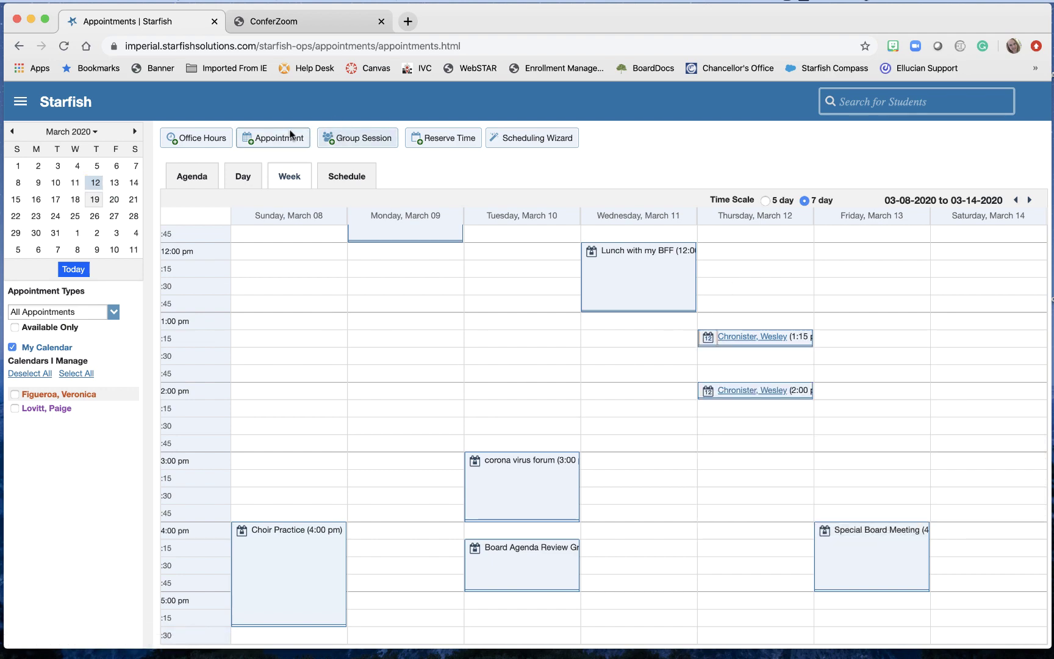
- Add an office hours block titled with the instructor's first name, repeating on Mondays
left_click(195, 139)
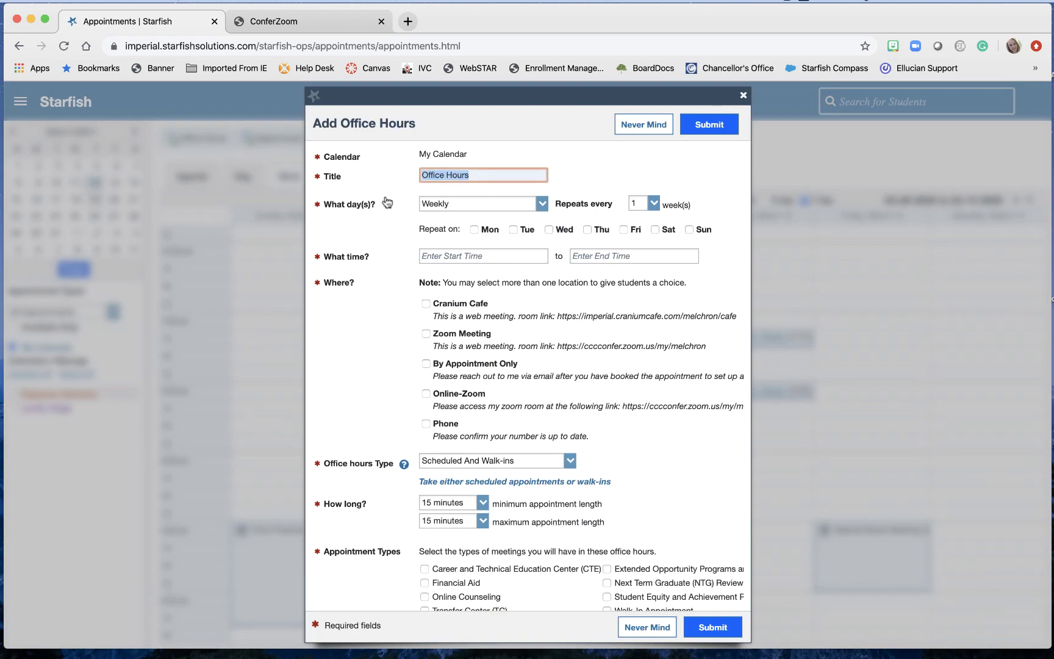
type("Melody")
left_click(475, 229)
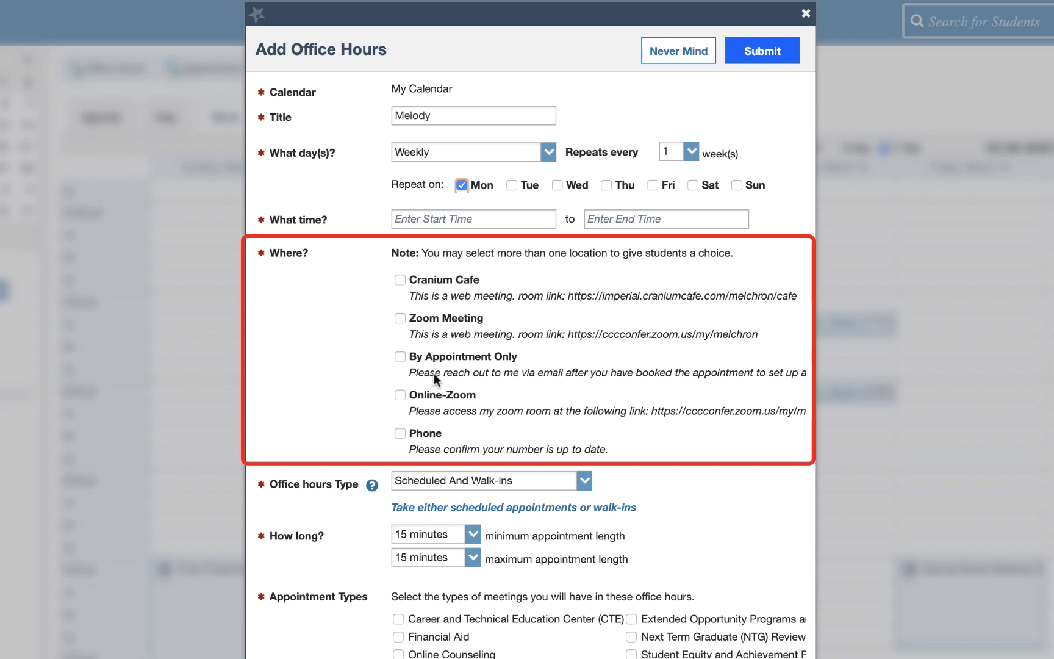
- Use Online-Zoom as the only location, with 45-minute Online Counseling appointments
left_click(400, 319)
scroll(321, 390, "down", 3)
left_click(399, 235)
left_click(400, 159)
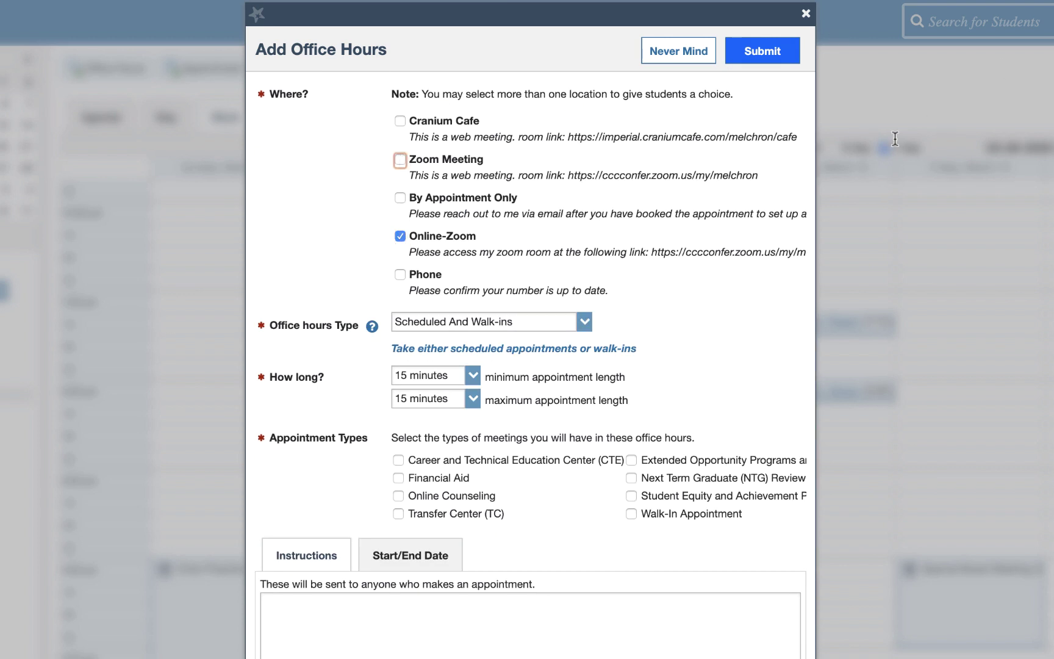
scroll(558, 454, "down", 1)
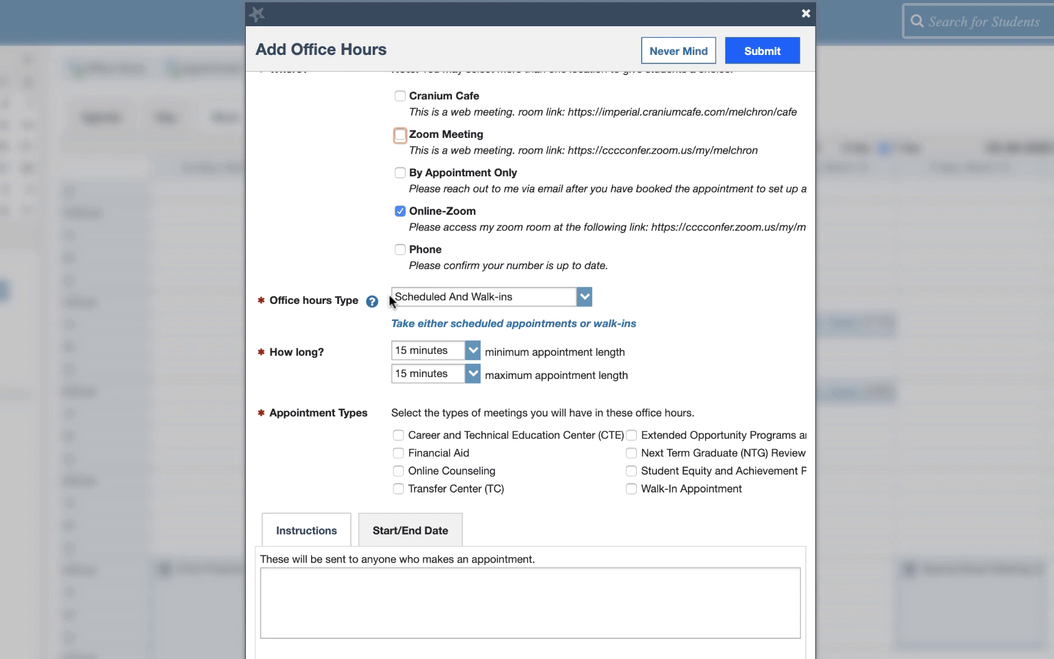
left_click(473, 350)
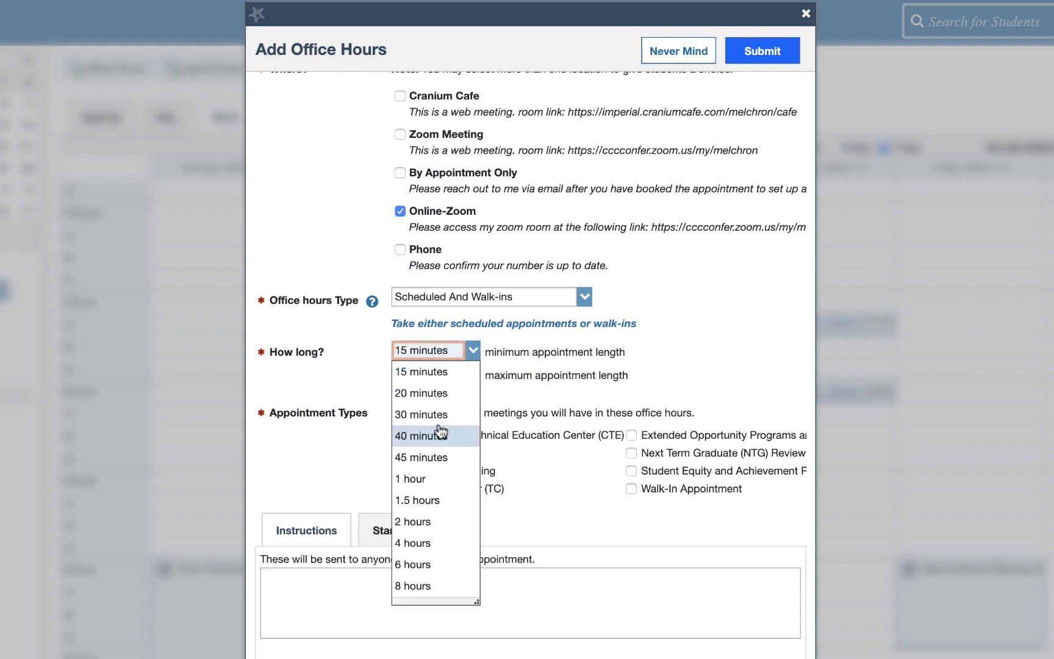
left_click(437, 458)
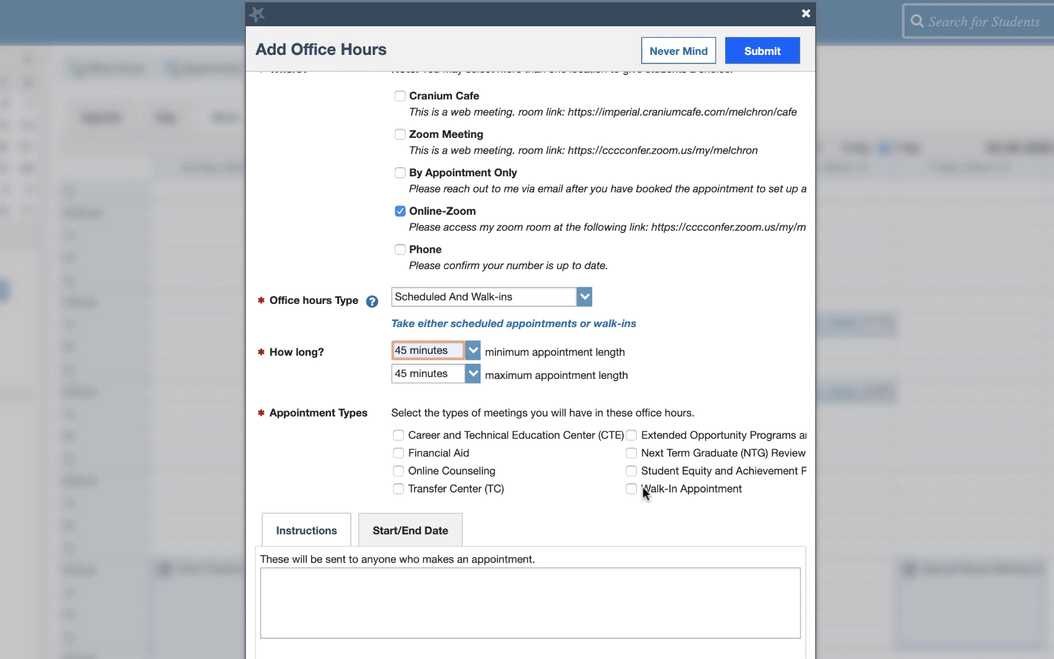
left_click(398, 470)
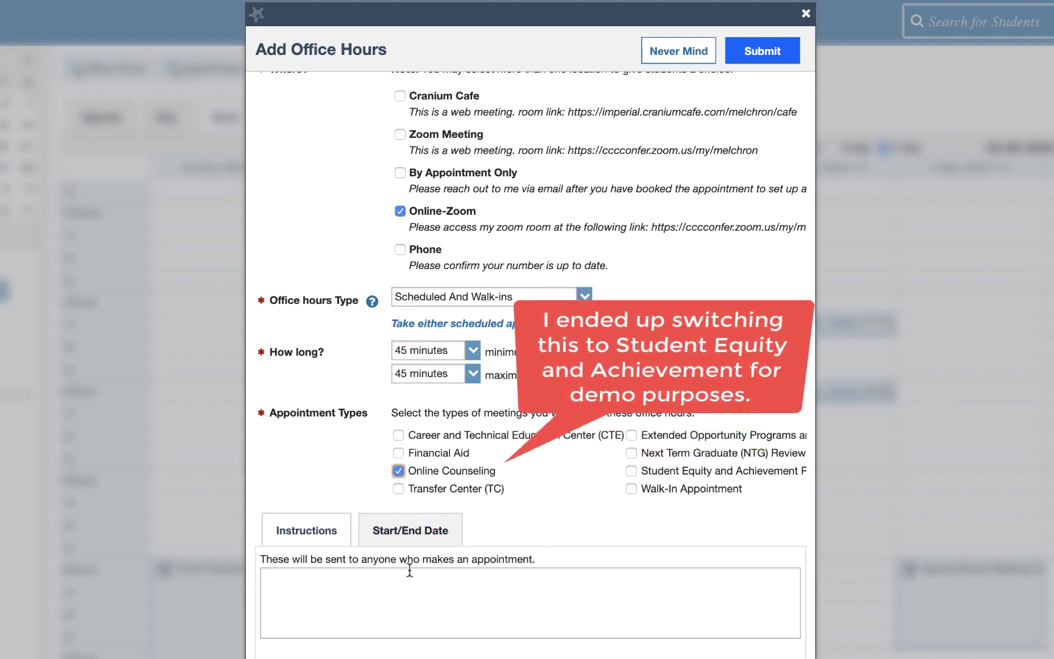
- Write student instructions to arrive 5-10 minutes early and not log in sooner, fixing typos
left_click(299, 607)
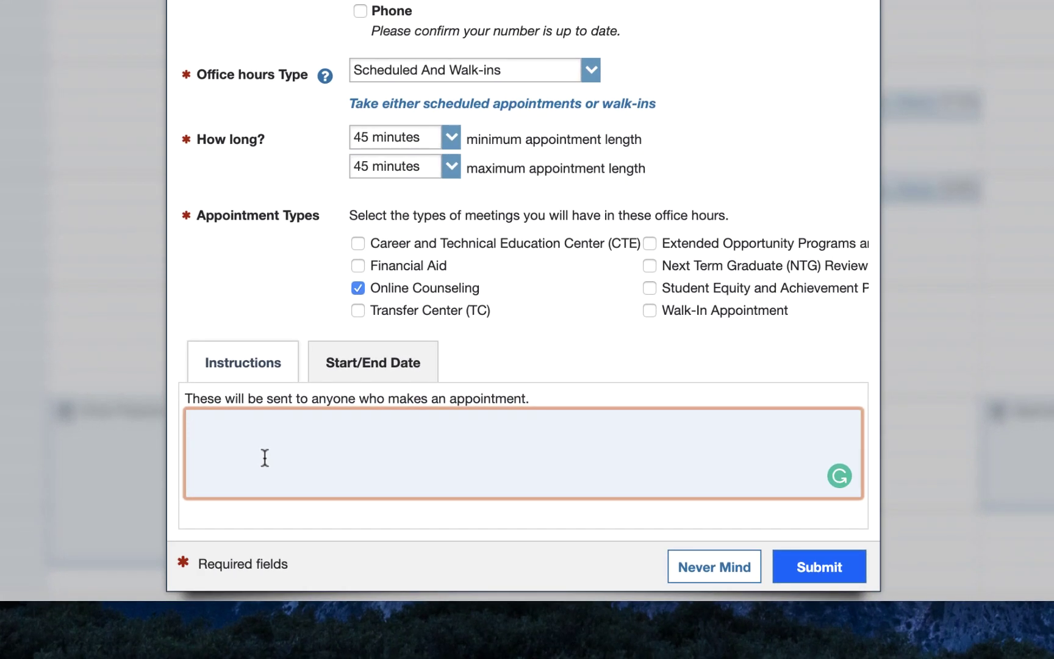
type("Please arr")
type("ive 5-10 minu")
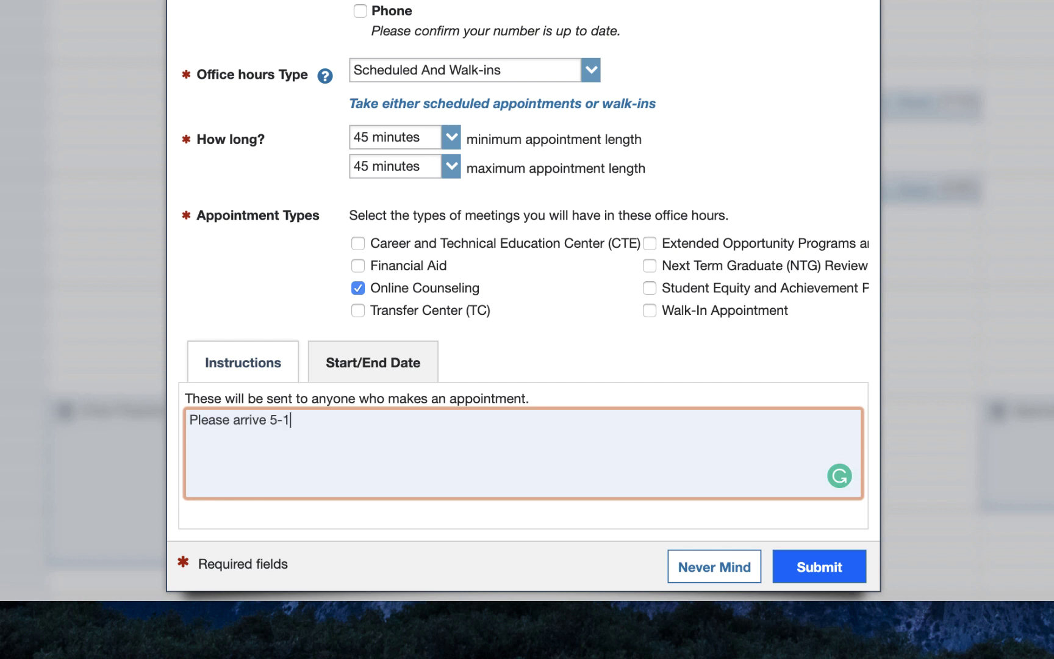
type("tes early")
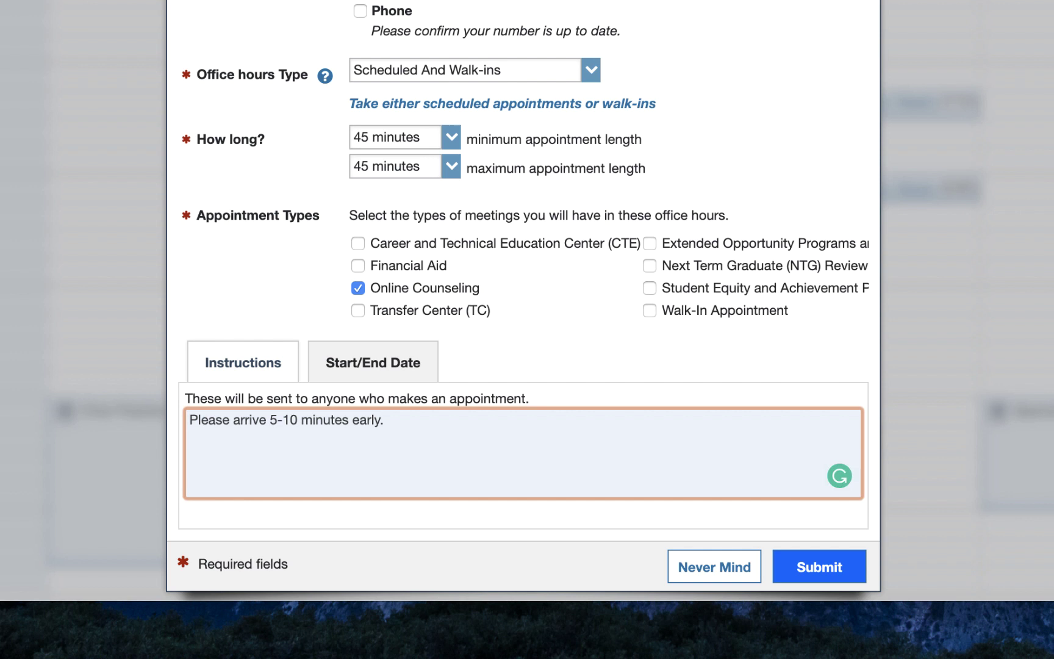
type(". Do not log in any earlier")
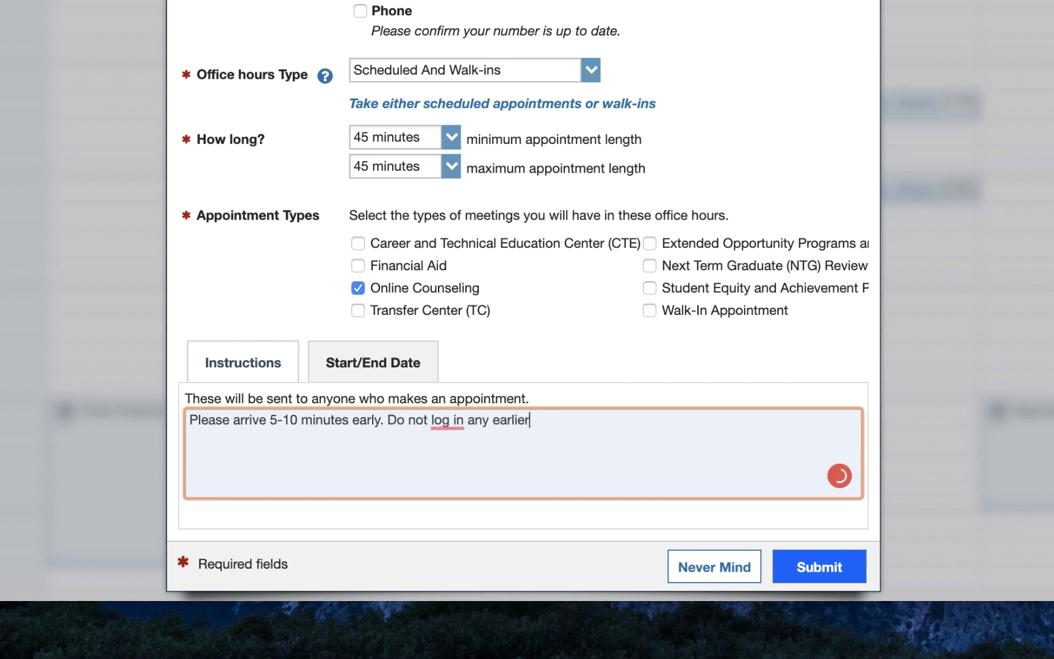
type(", as I will likel")
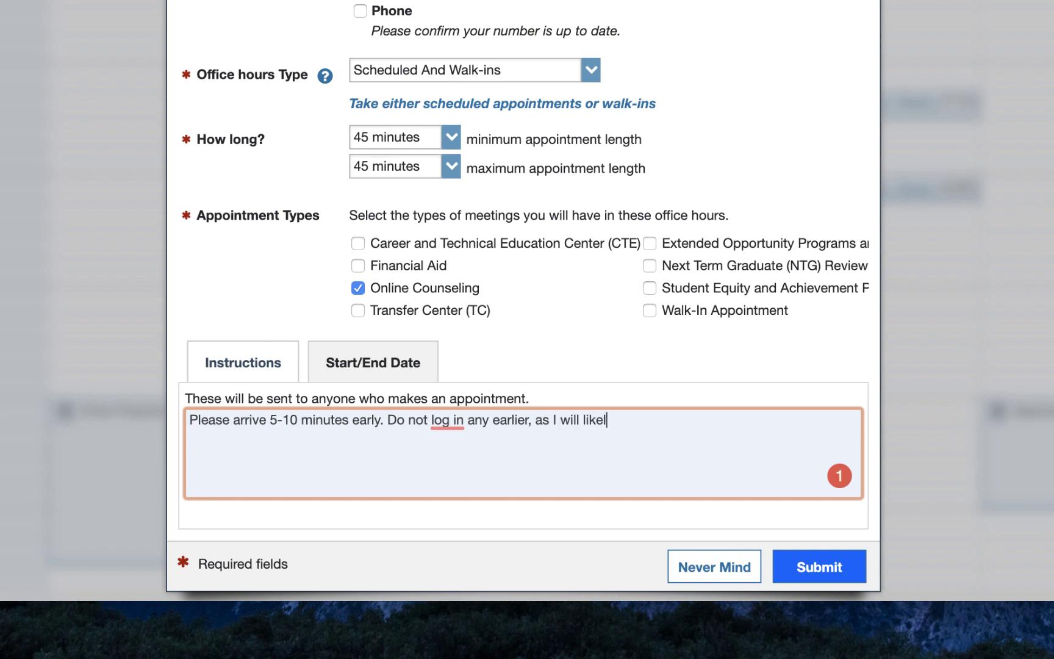
type("y be in a meeting it")
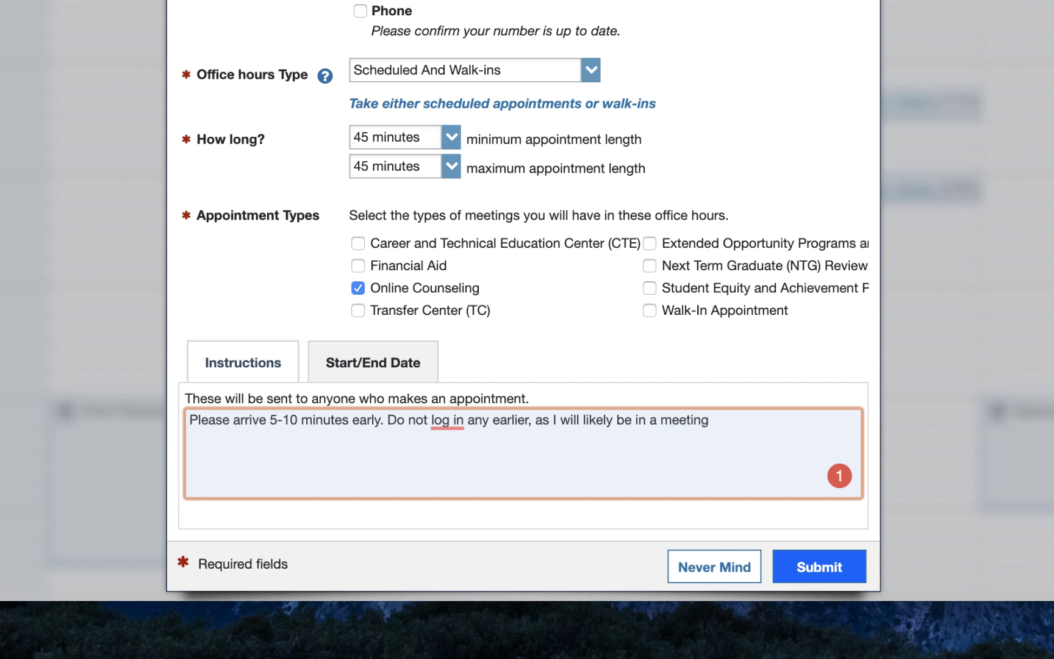
type("with another stud")
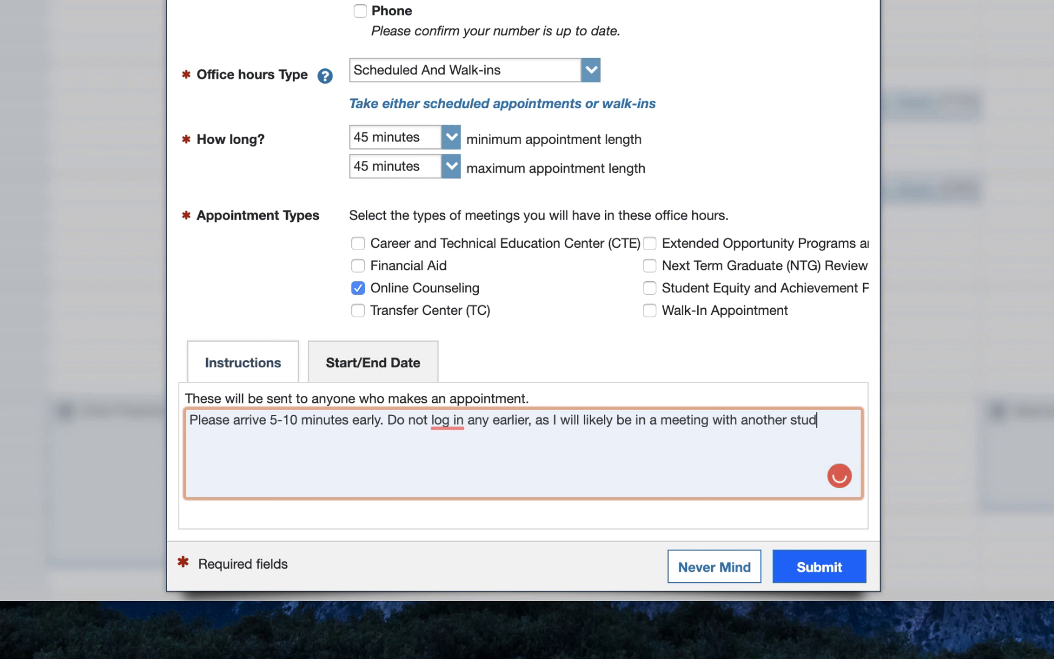
type("ent and unable ")
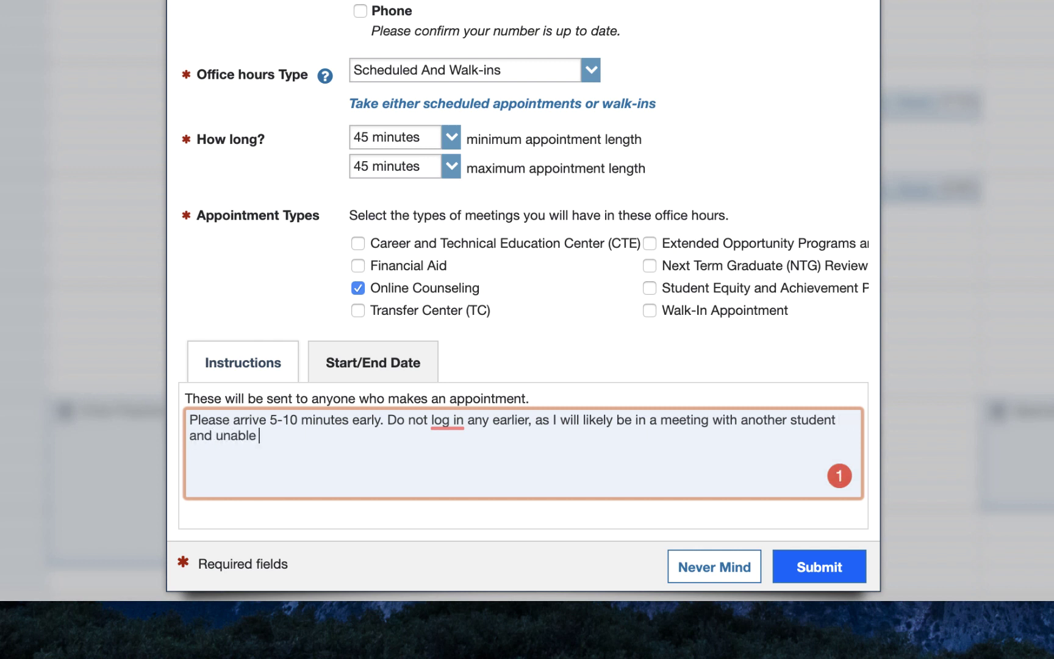
type("to")
key("BackSpace")
type("grant you access to the")
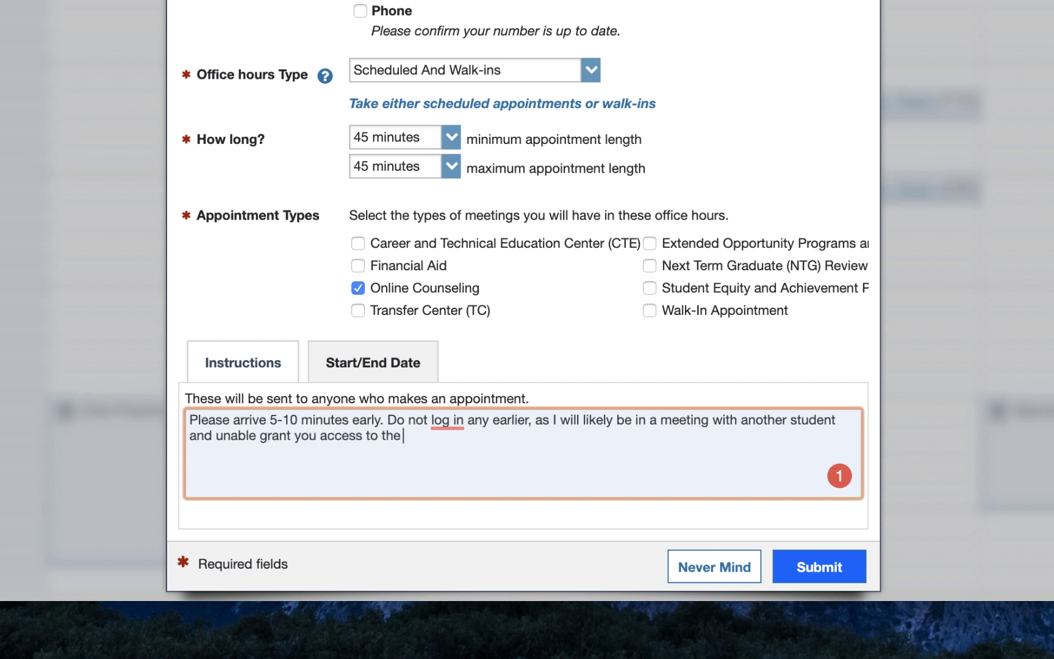
type(" onlin")
key("BackSpace")
key("BackSpace")
type("ine meeting.")
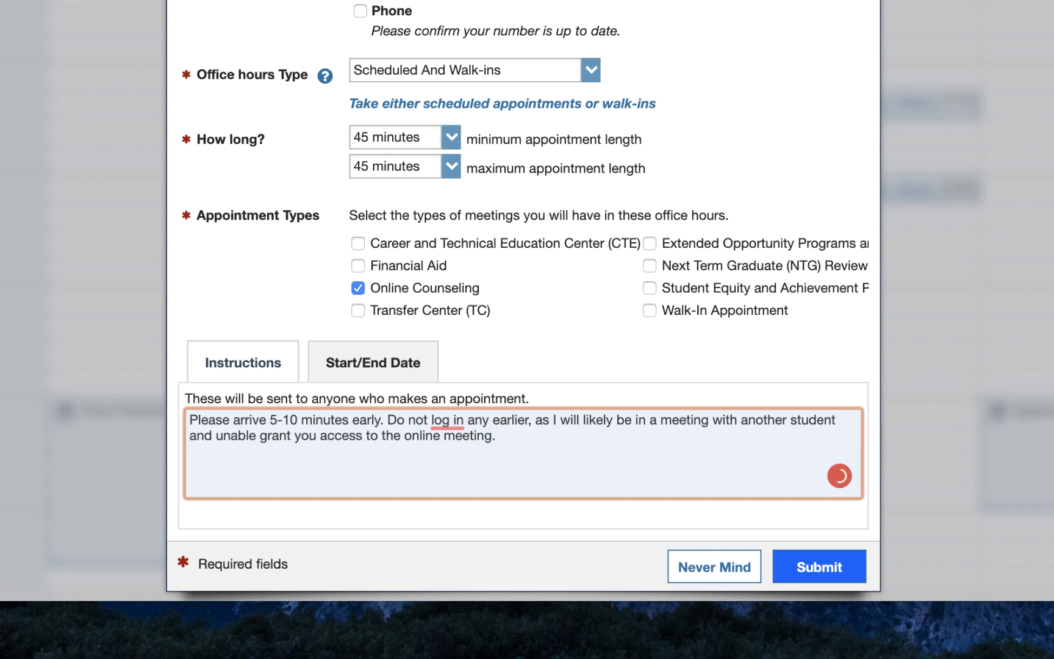
mouse_move(439, 422)
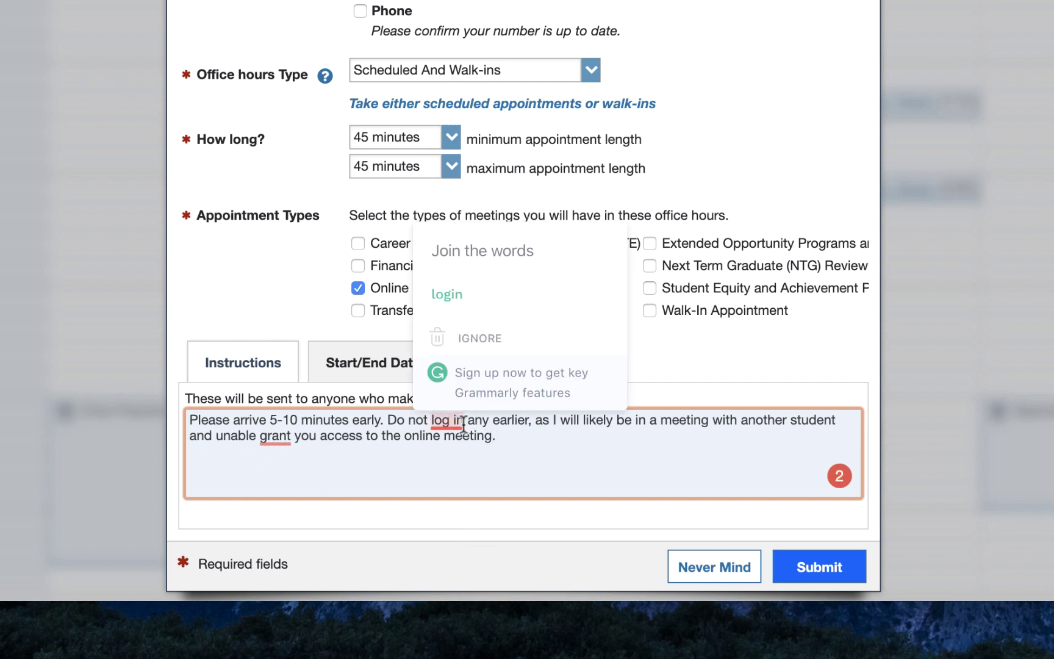
left_click(447, 294)
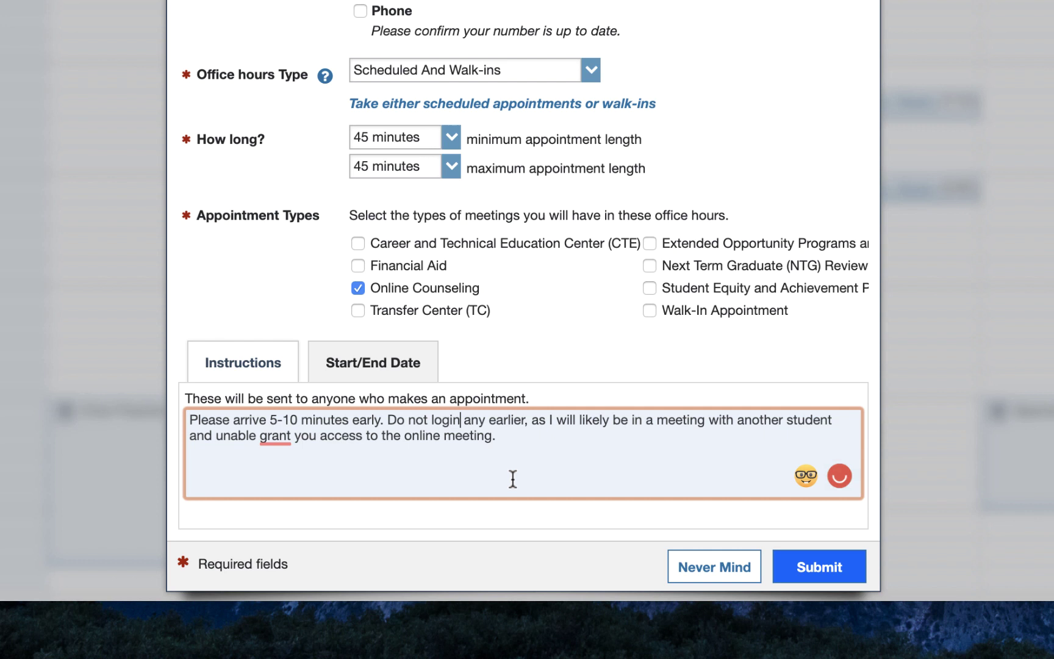
left_click(279, 435)
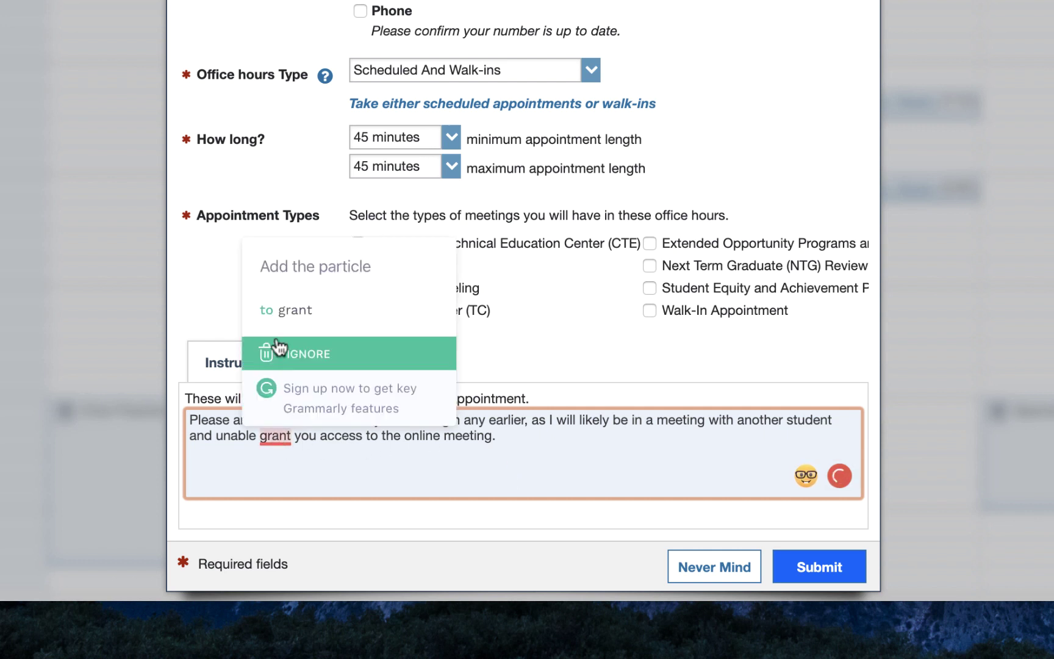
left_click(278, 310)
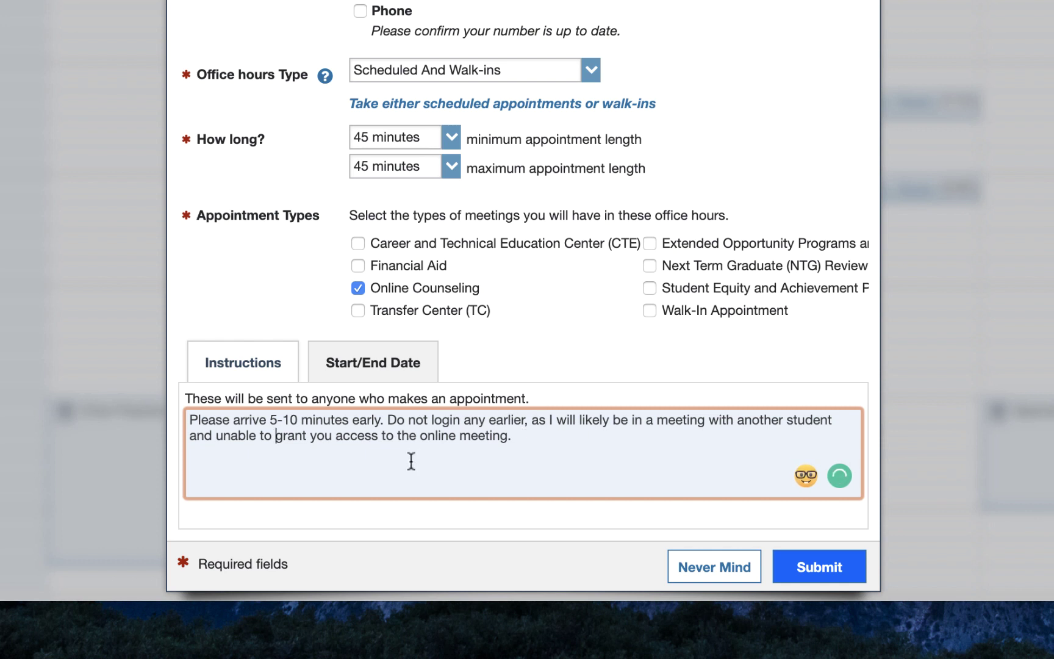
- Set the Monday office hours block's start time to 12:00 am
left_click(821, 563)
scroll(664, 250, "up", 4)
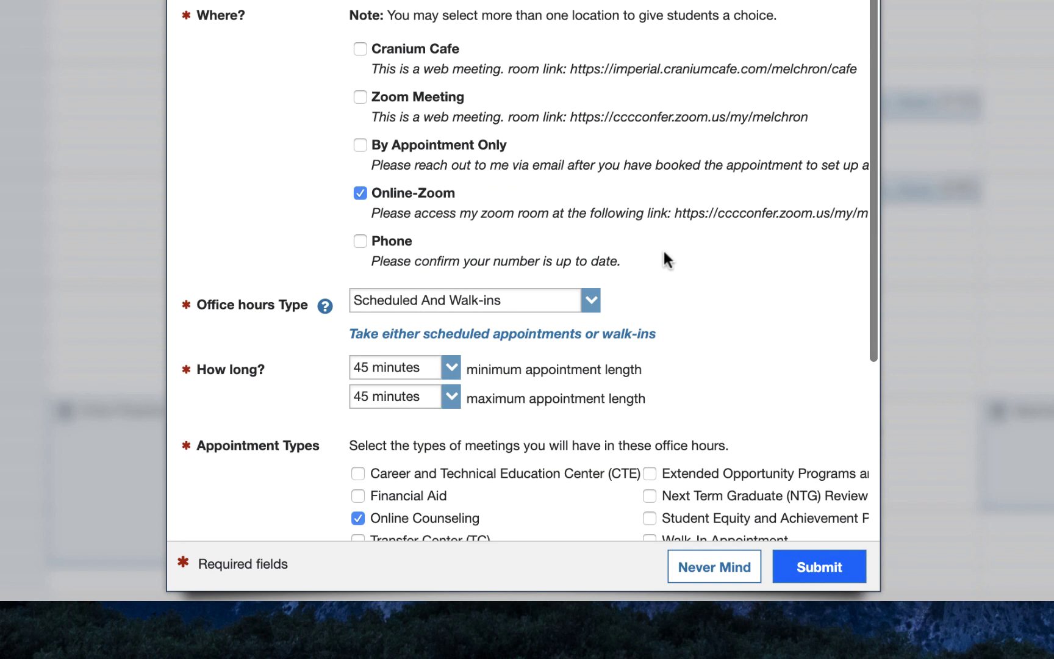
scroll(461, 358, "down", 4)
scroll(466, 440, "up", 7)
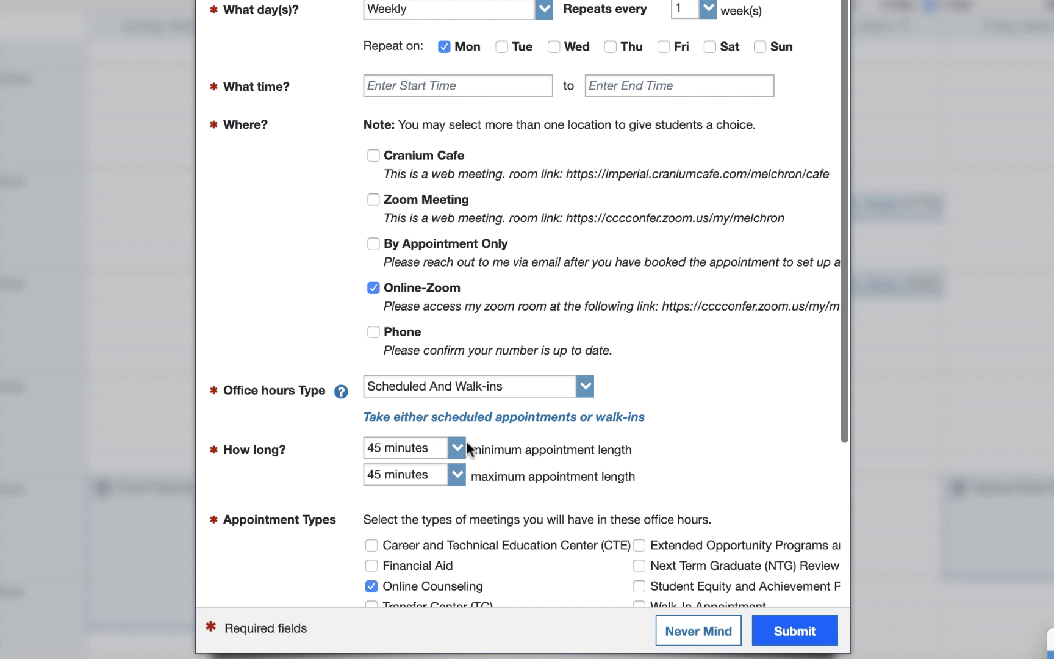
left_click(414, 203)
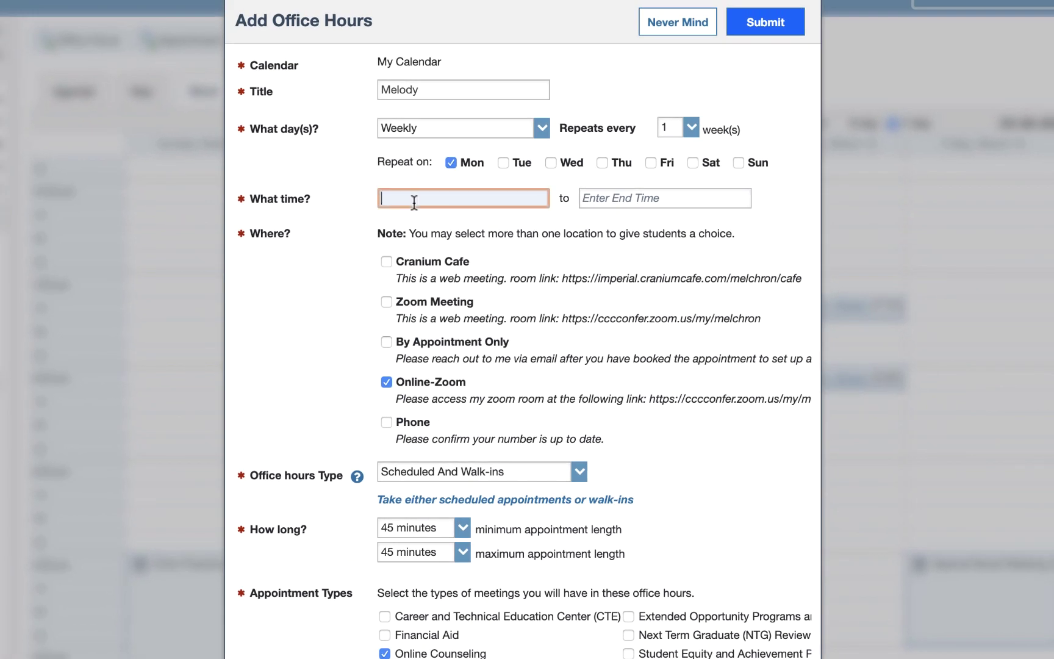
type("12:00")
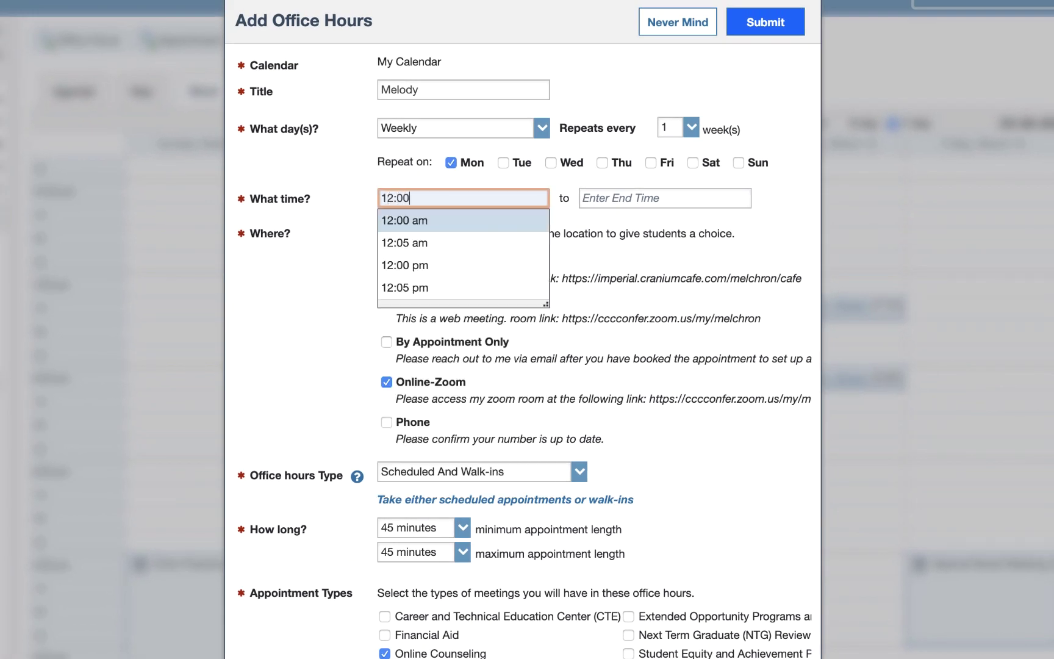
left_click(477, 220)
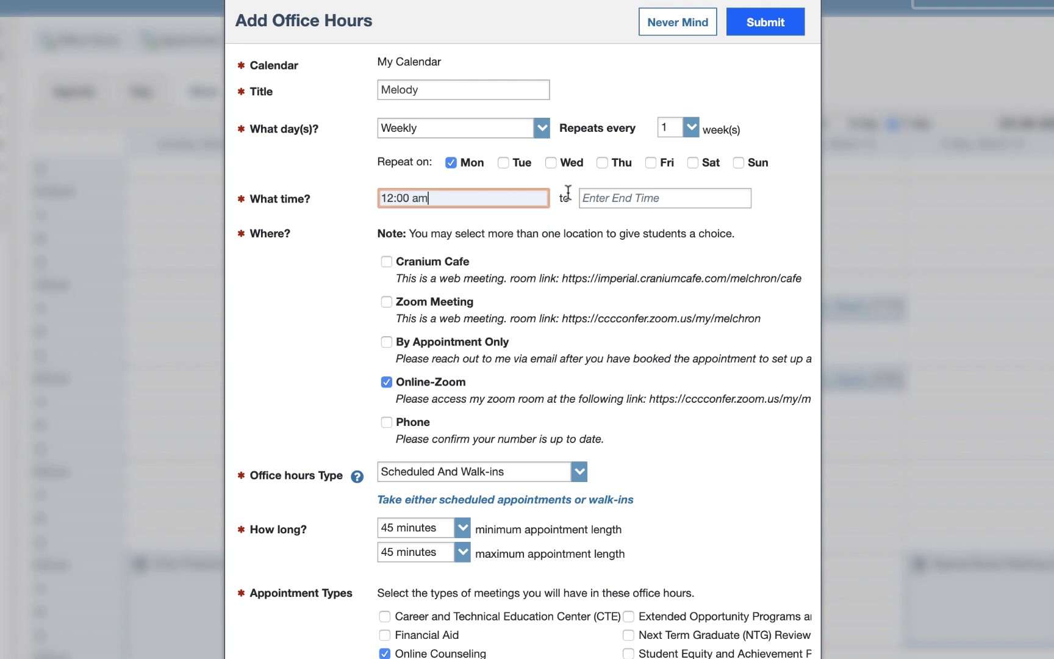
- Set the end time to 1:00 am and save the office hours block
left_click(610, 198)
type("12:1")
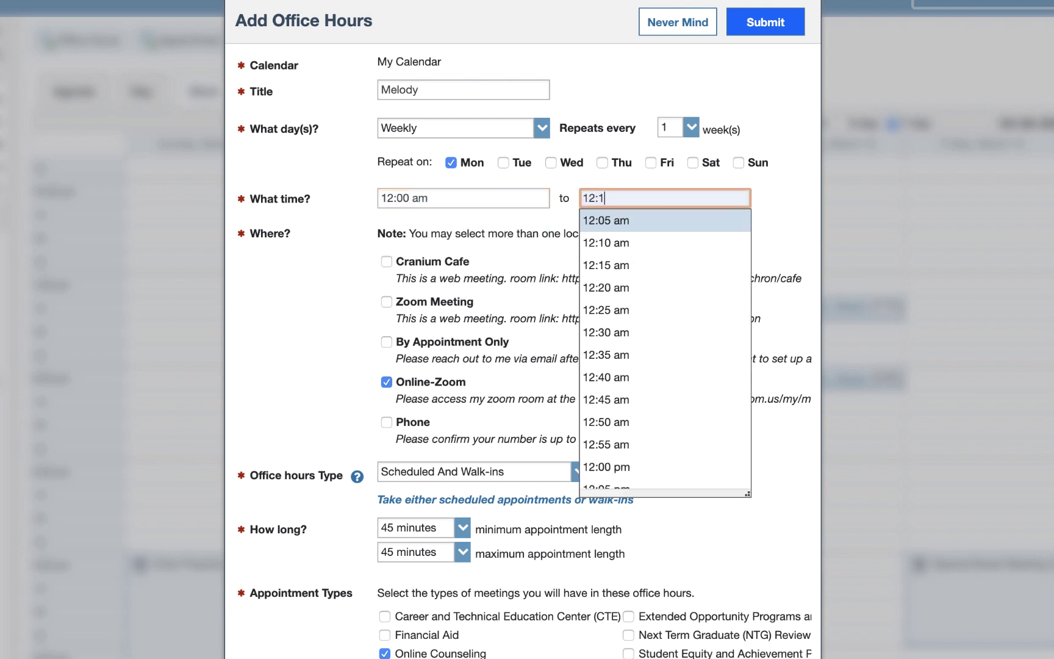
type("0")
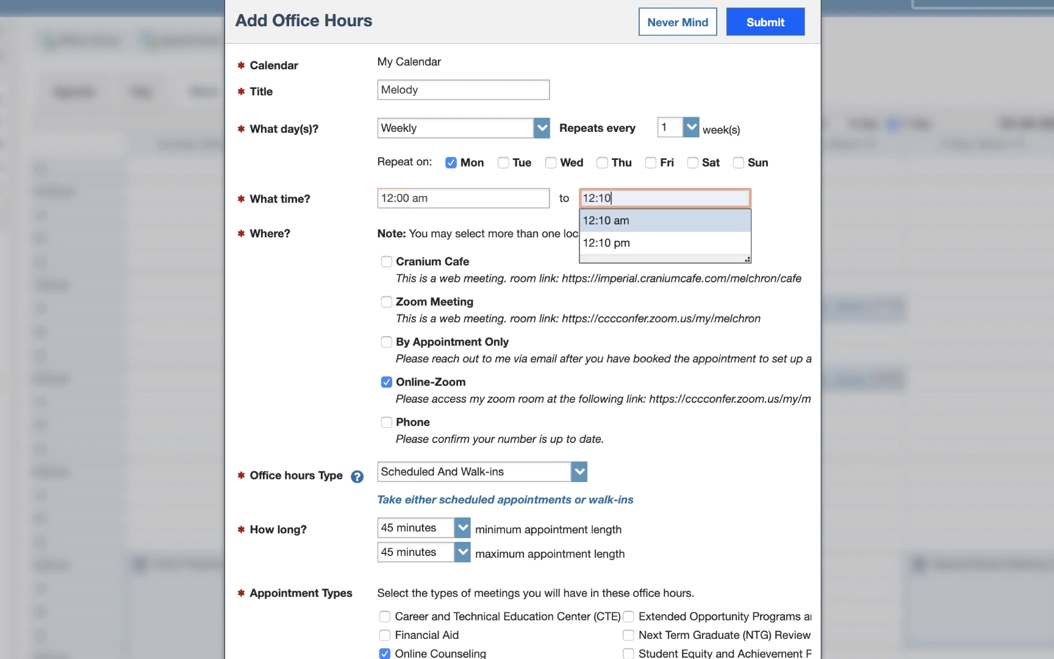
key("BackSpace")
key("BackSpace")
key("BackSpace")
key("BackSpace")
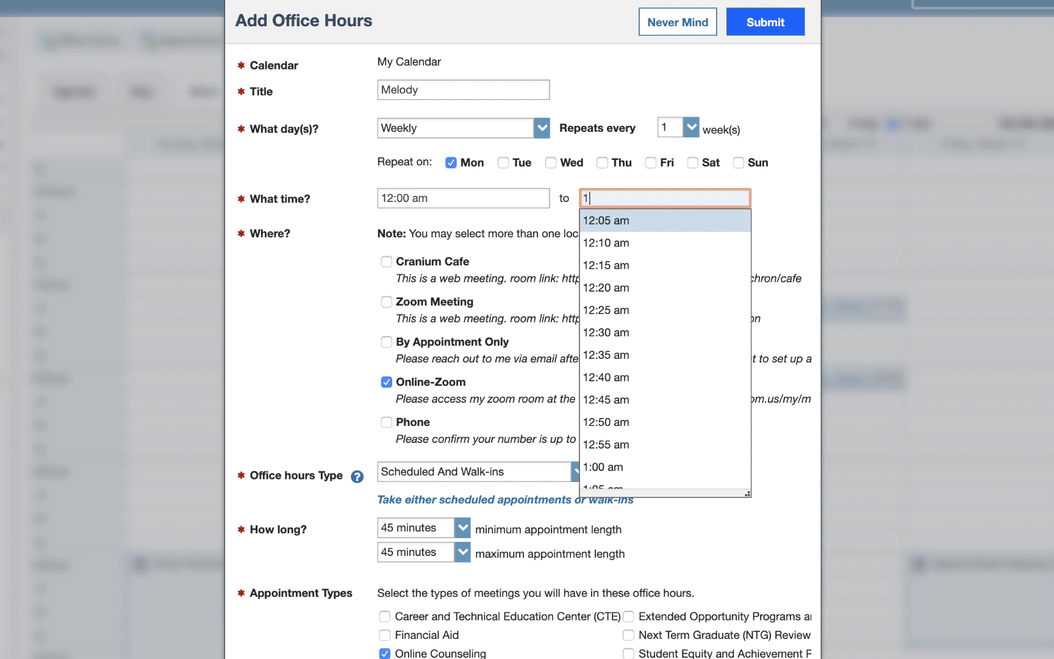
type(":00am")
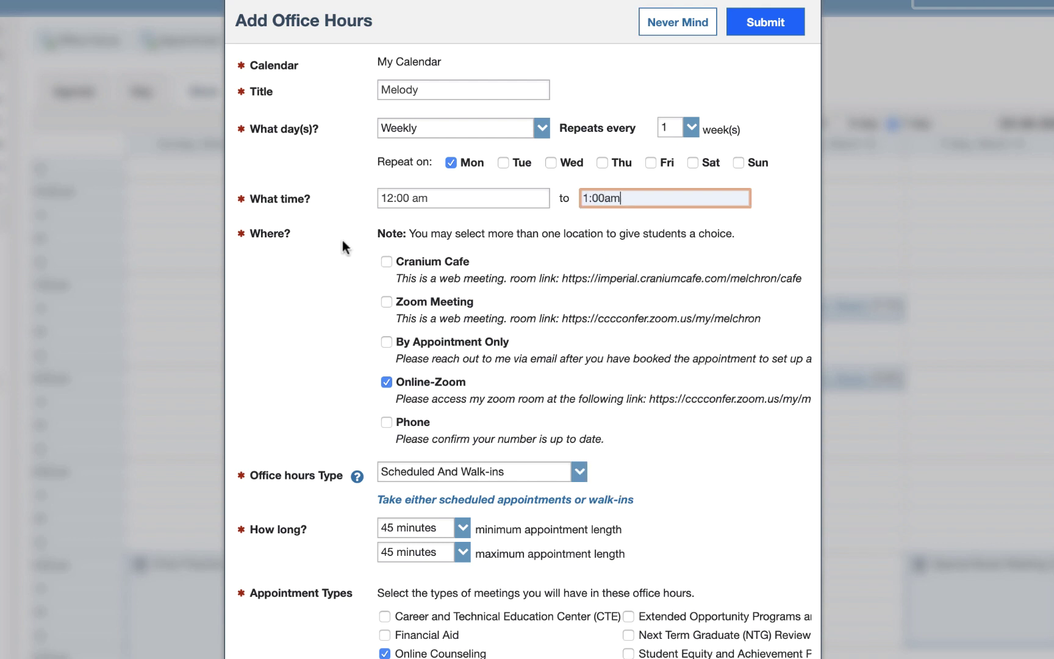
key("Tab")
scroll(586, 394, "down", 2)
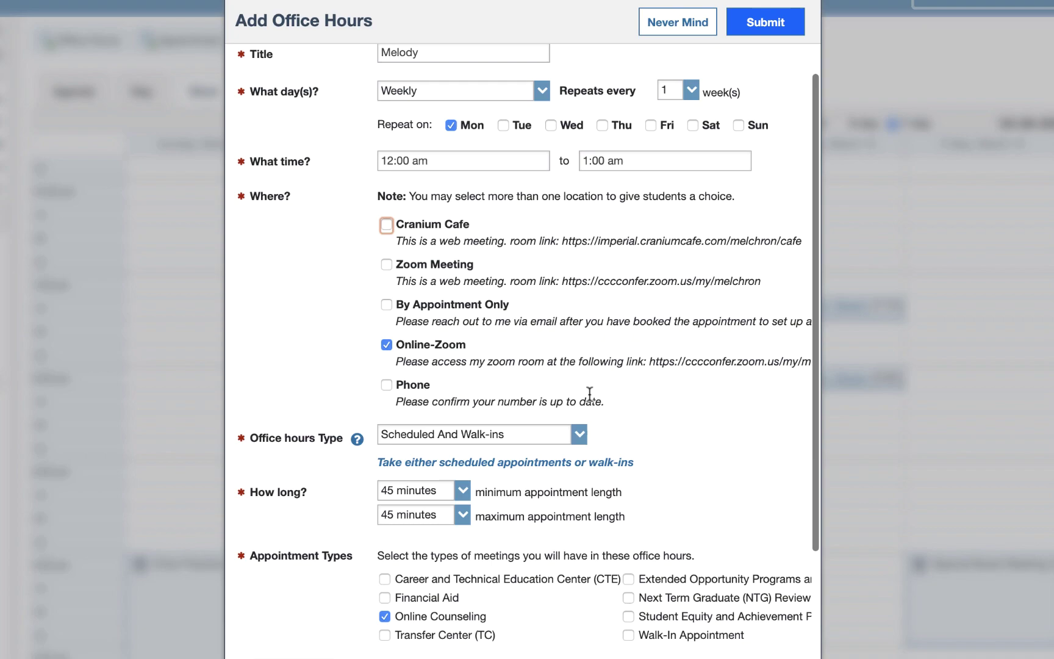
left_click(765, 22)
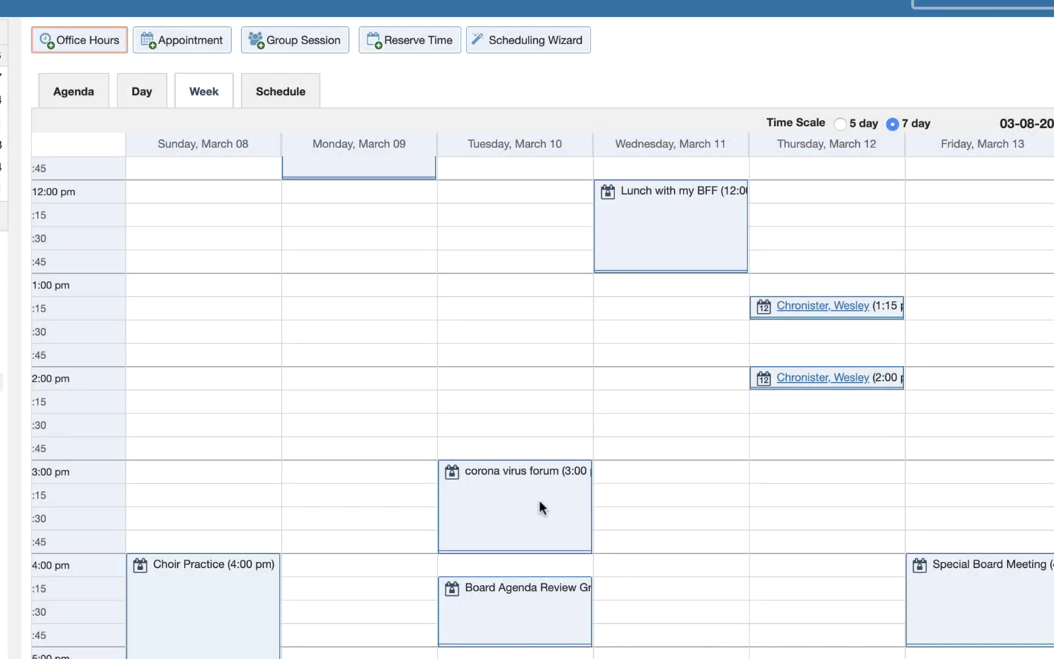
scroll(298, 456, "down", 3)
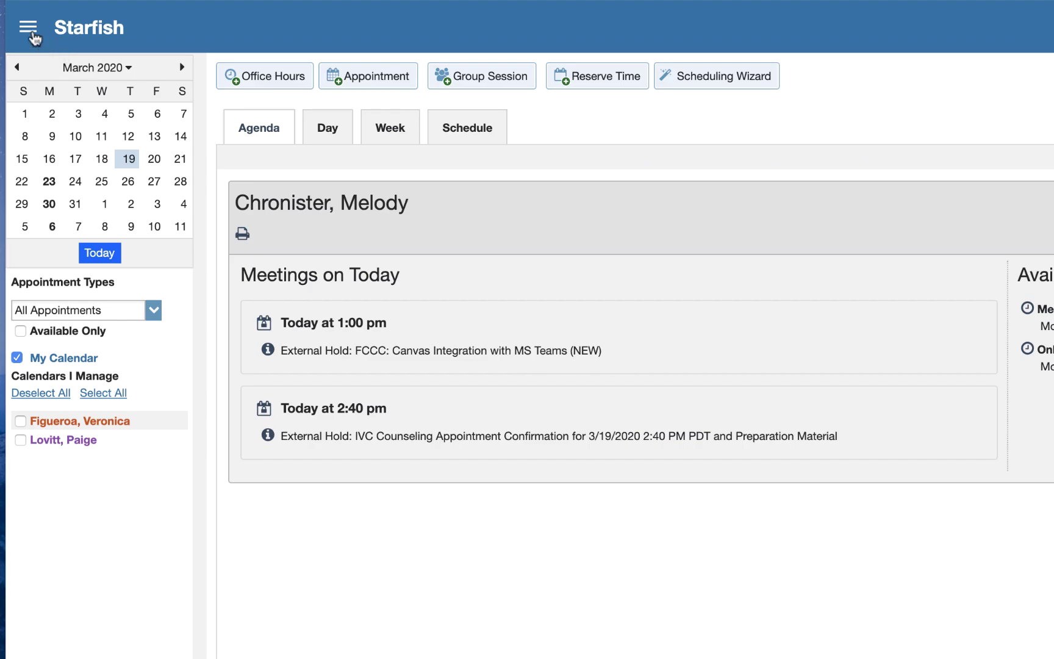
- Go to My Success Network and start scheduling with Student Equity and Achievement counseling
left_click(28, 27)
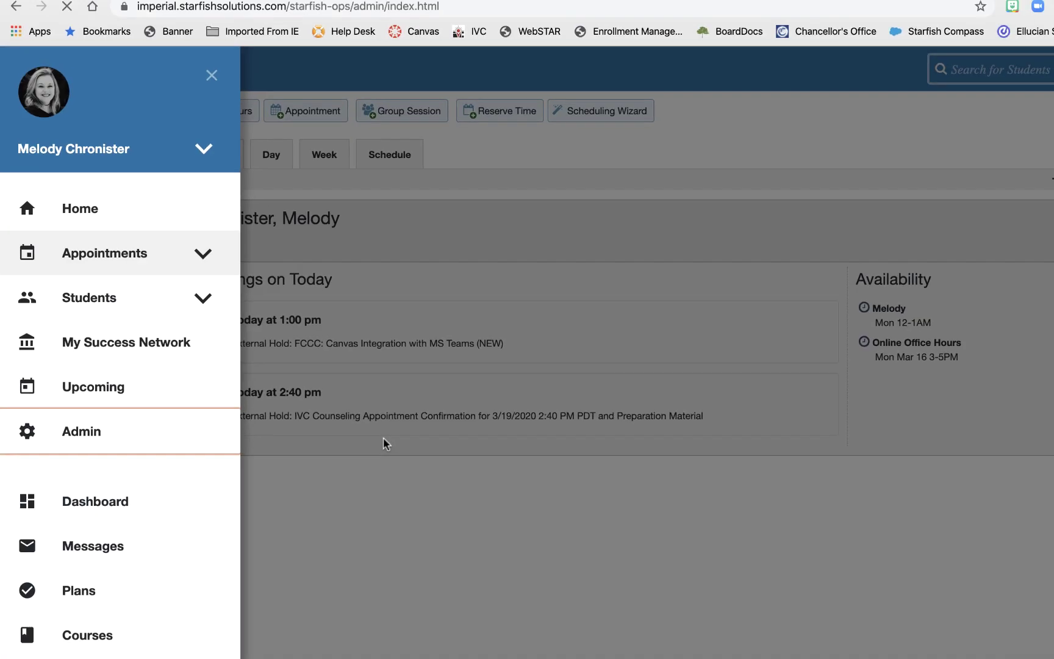
left_click(156, 348)
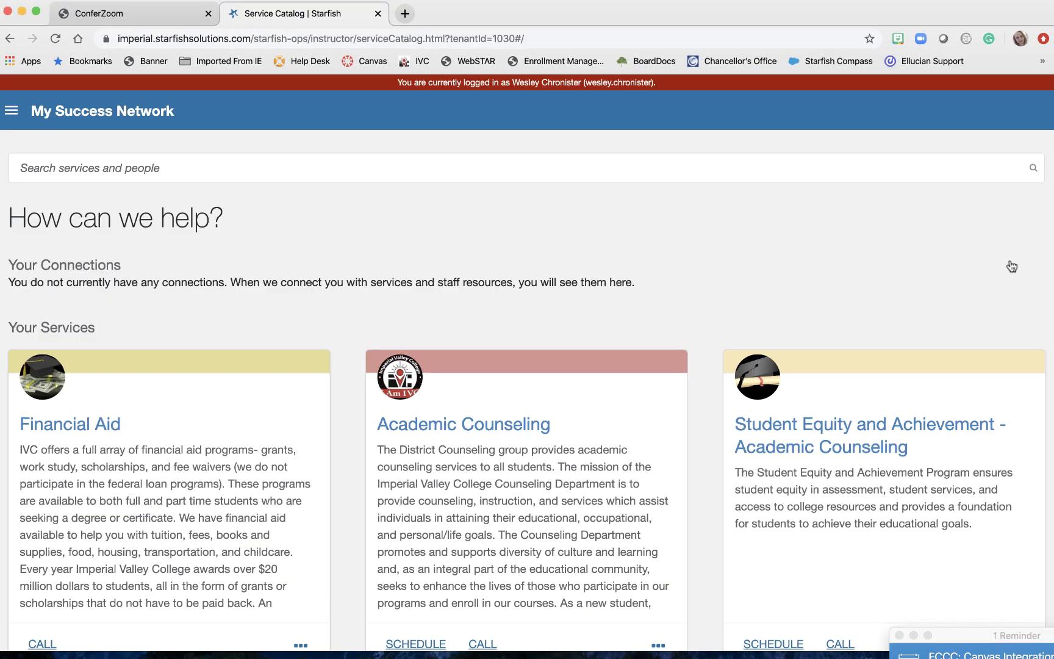
scroll(829, 264, "down", 3)
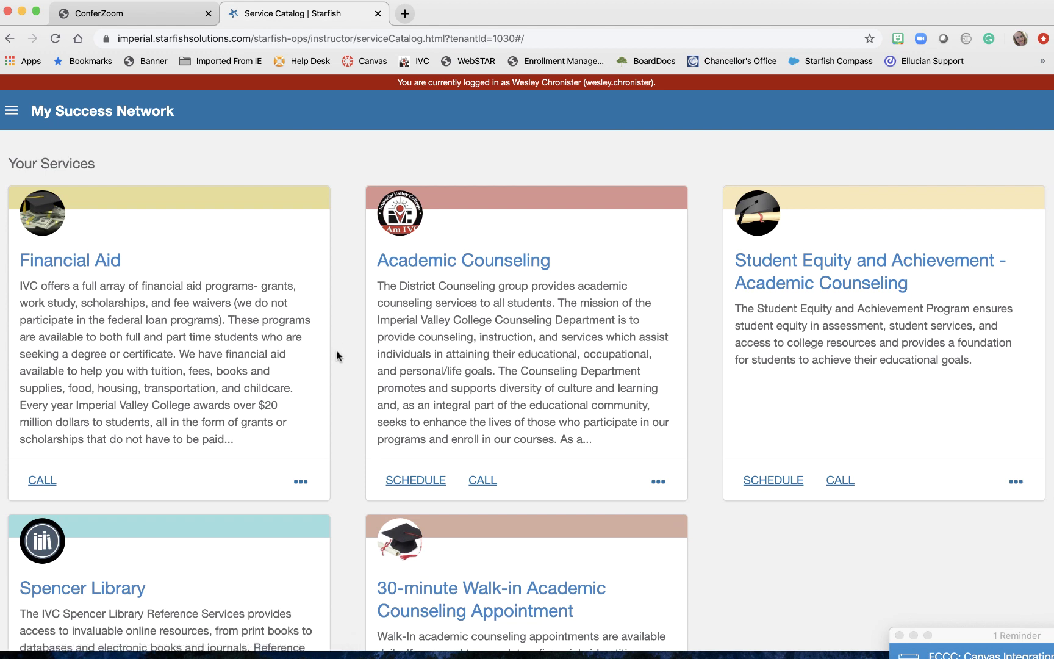
scroll(336, 356, "down", 1)
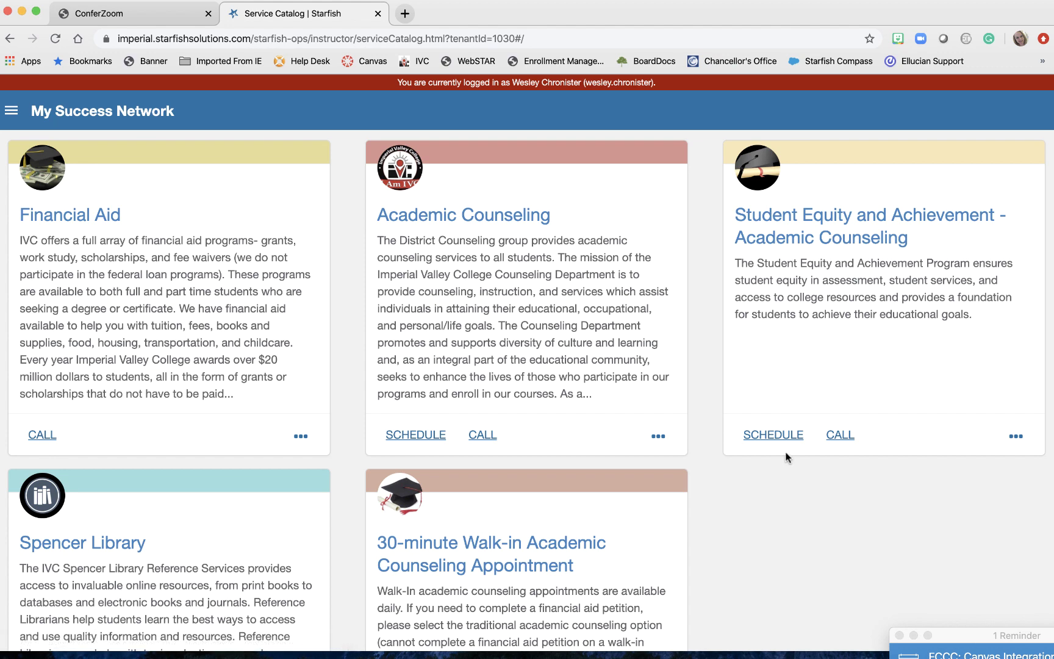
left_click(776, 437)
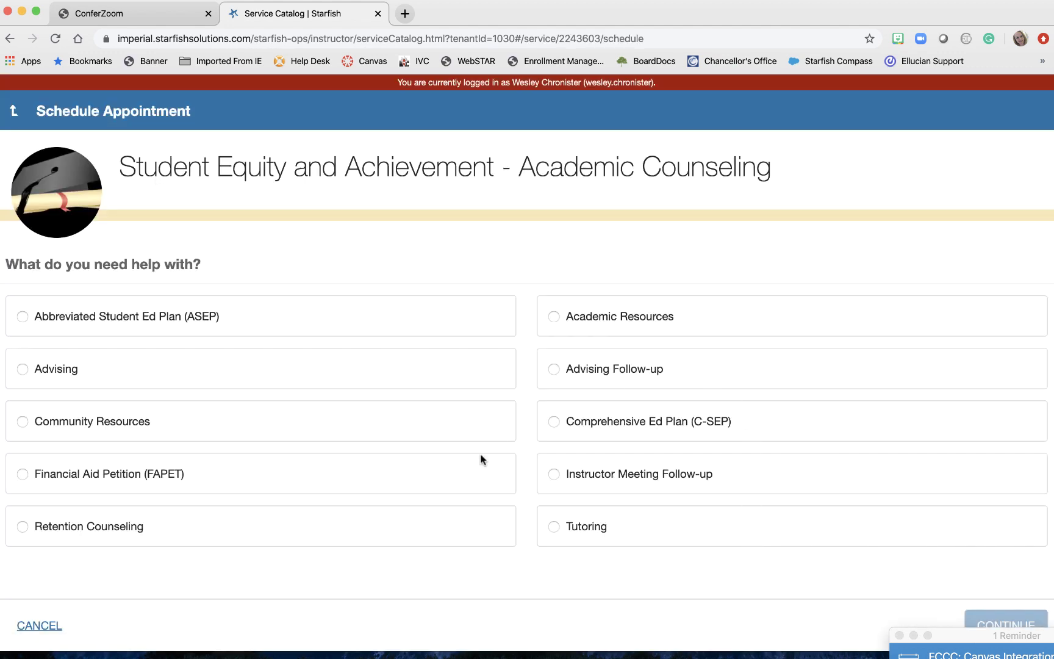
- Choose Instructor Meeting Follow-up as the reason and show the March 29–31 available slots
left_click(553, 475)
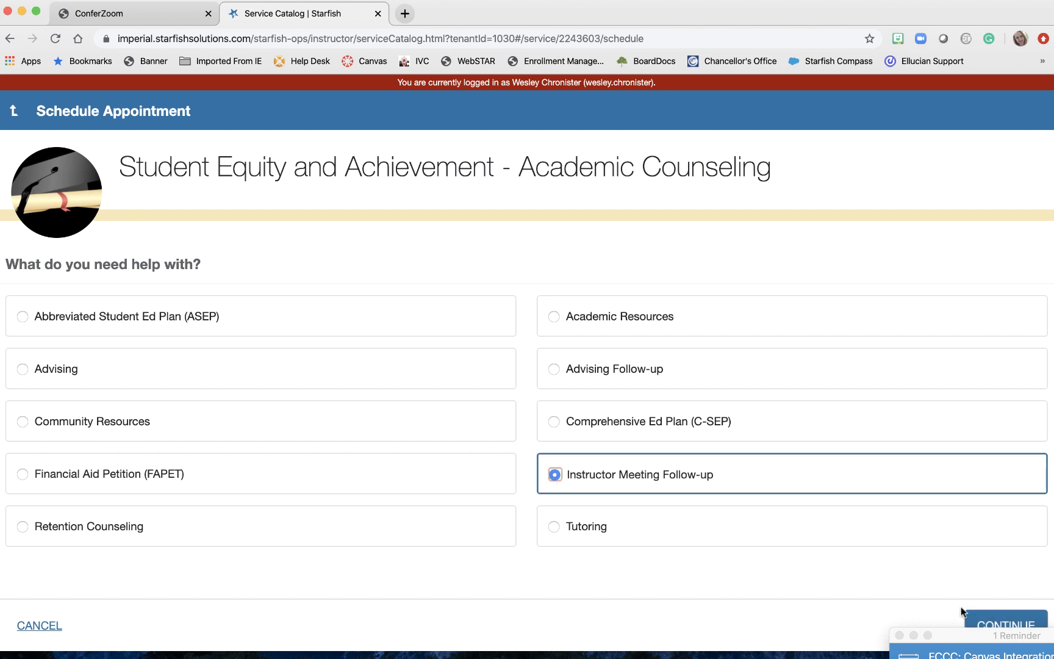
left_click(973, 617)
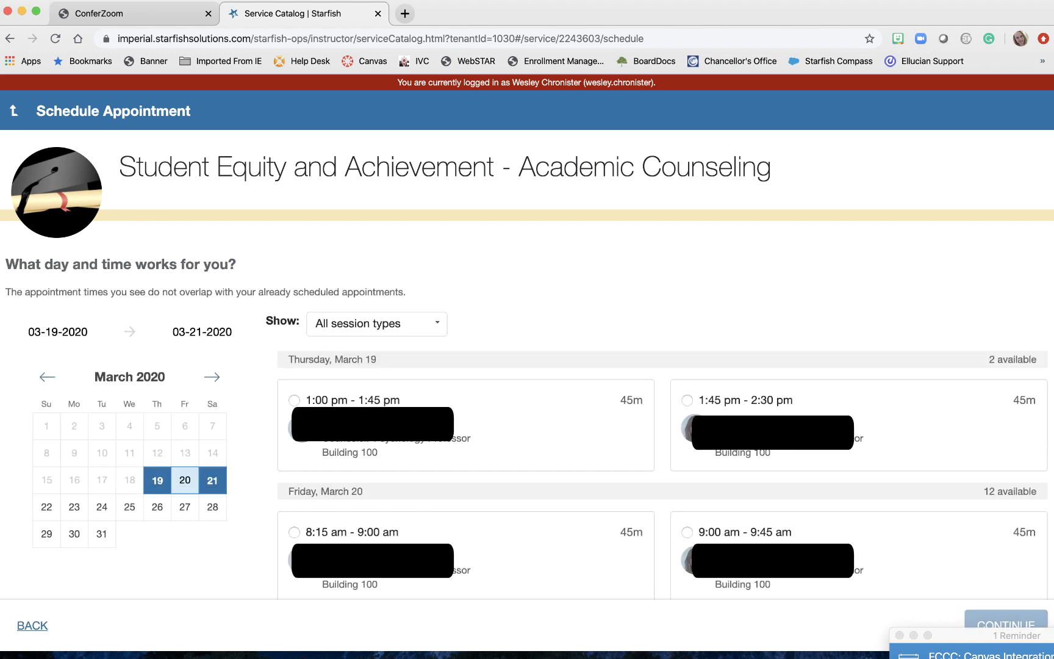
left_click(899, 635)
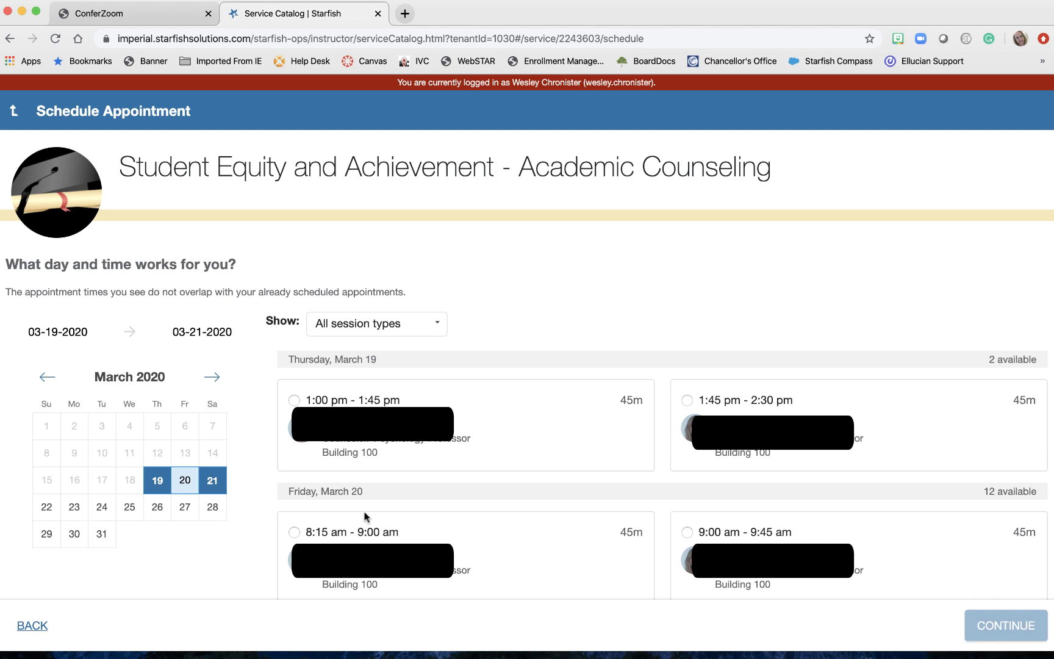
left_click(45, 533)
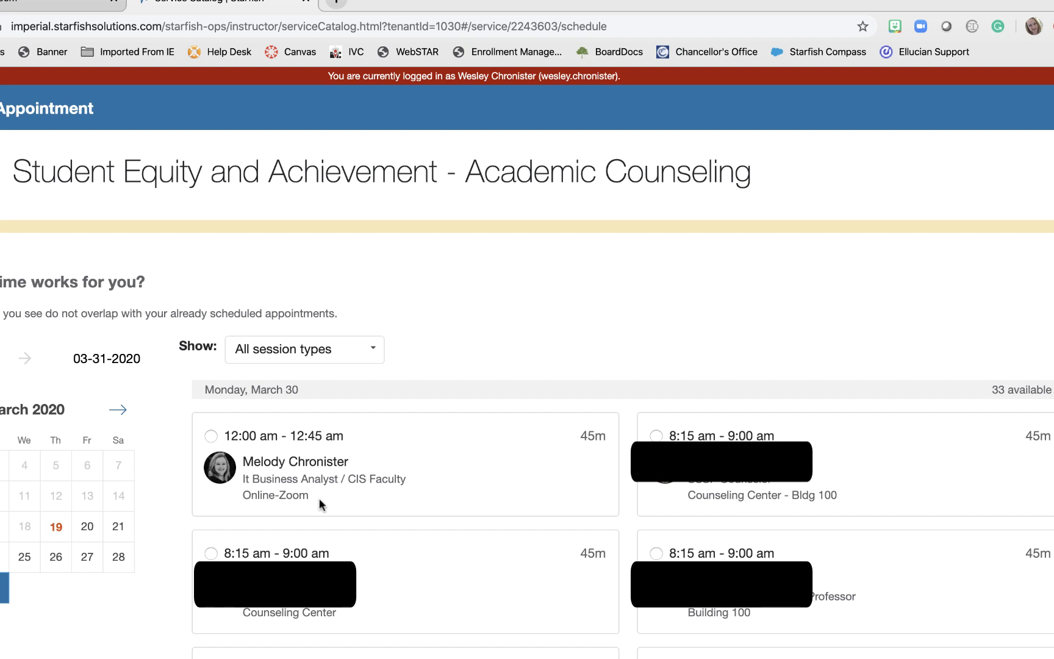
- Select the March 30, 12:00 am Online-Zoom slot, review the details, and confirm the booking
left_click(211, 435)
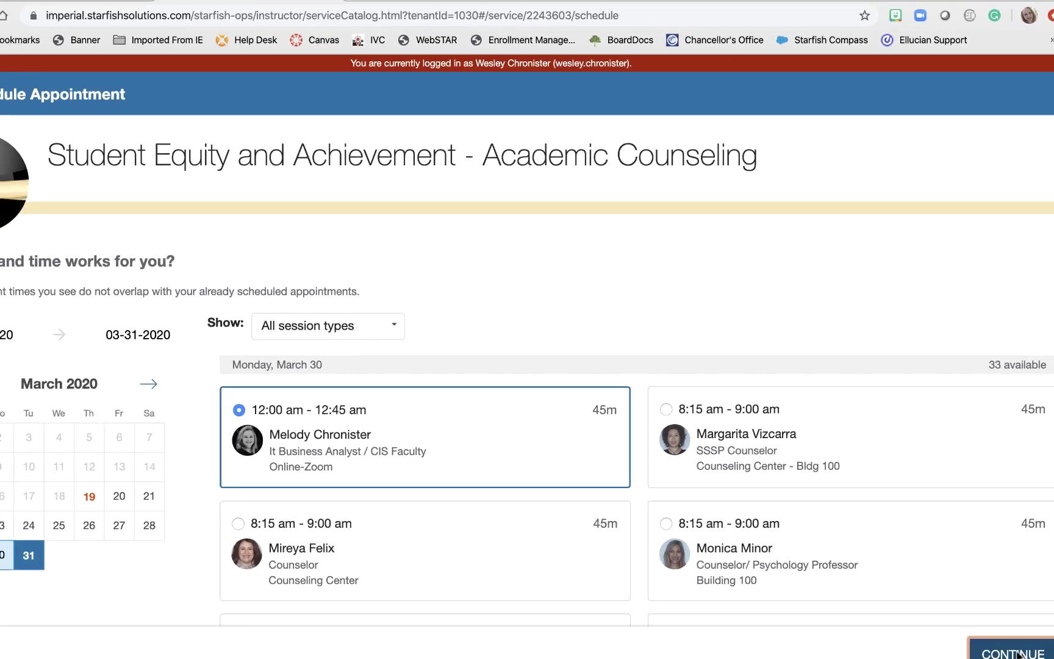
left_click(1011, 649)
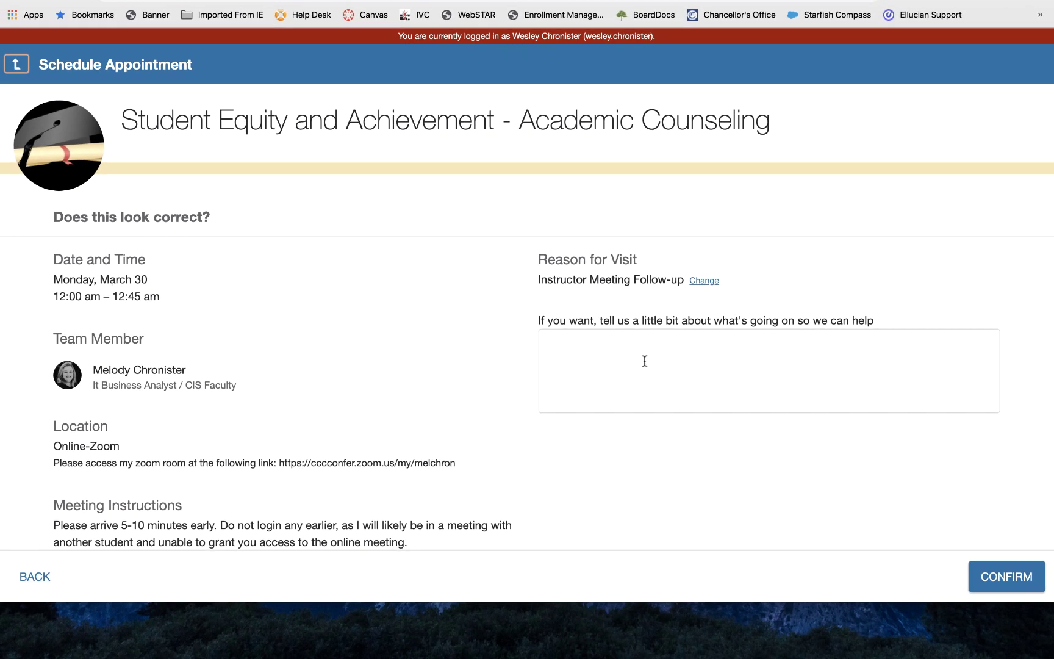
scroll(633, 375, "down", 1)
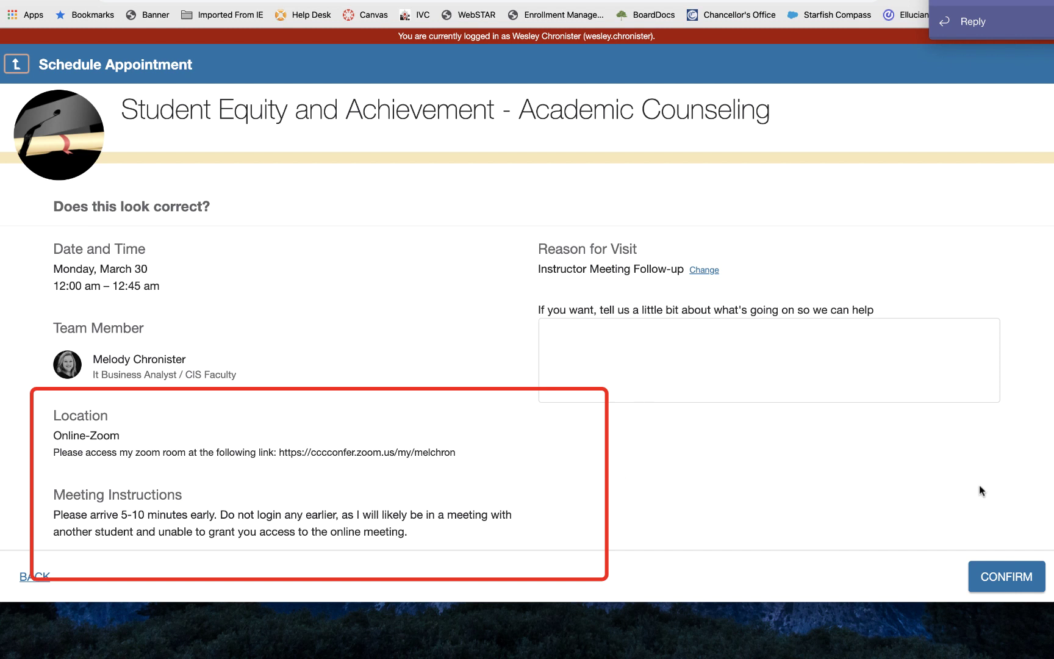
left_click(1006, 576)
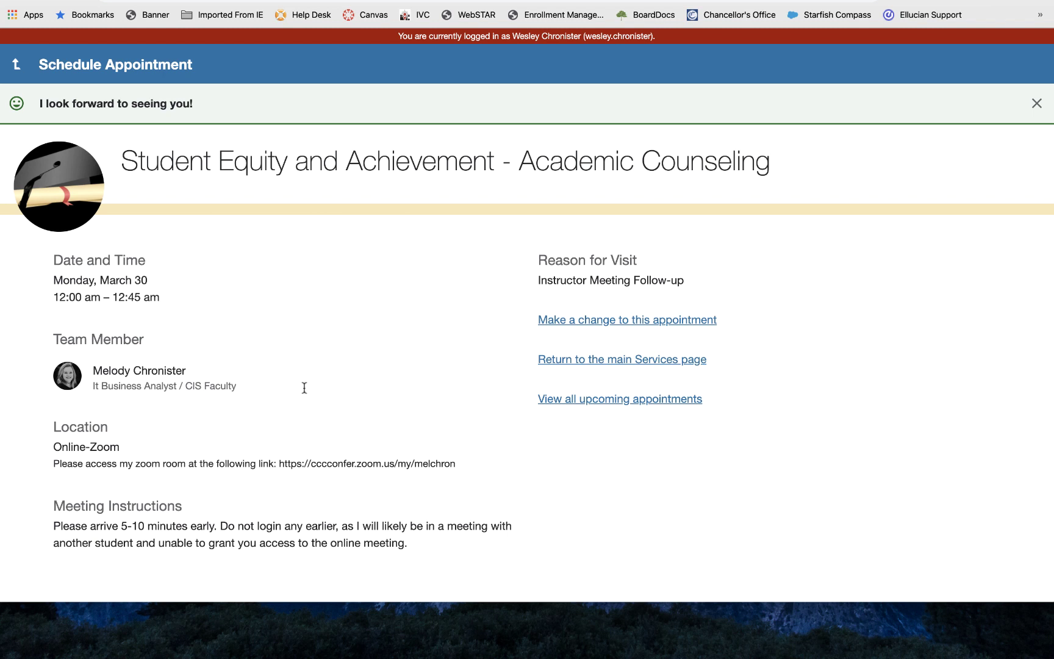
mouse_move(387, 646)
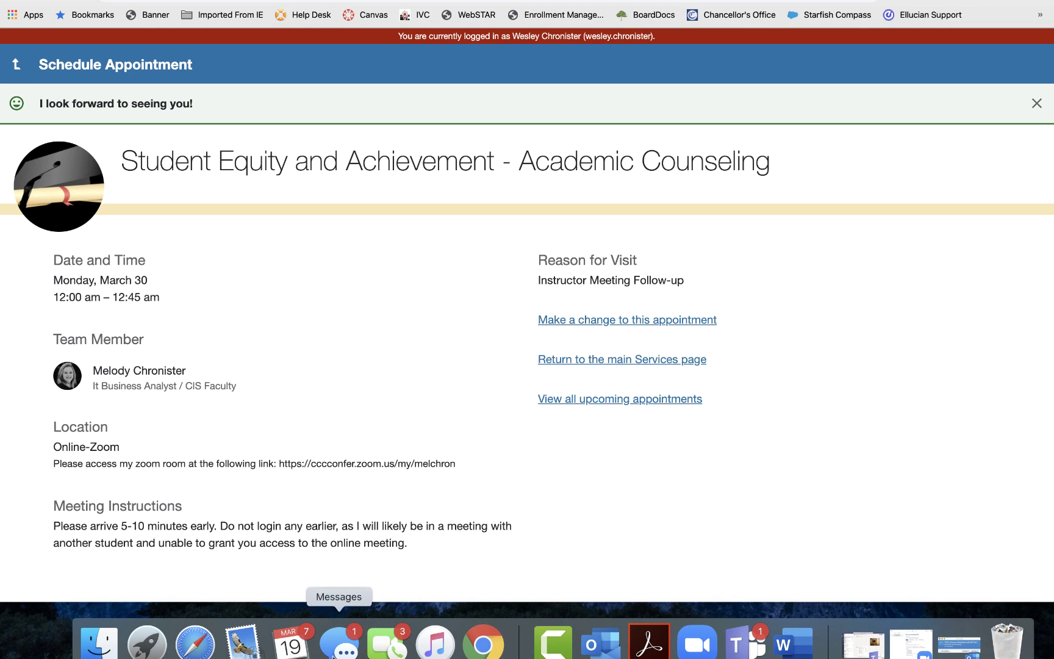
- In Outlook, open the Starfish Calendar confirmation email and read its Zoom link and arrival instructions
left_click(604, 651)
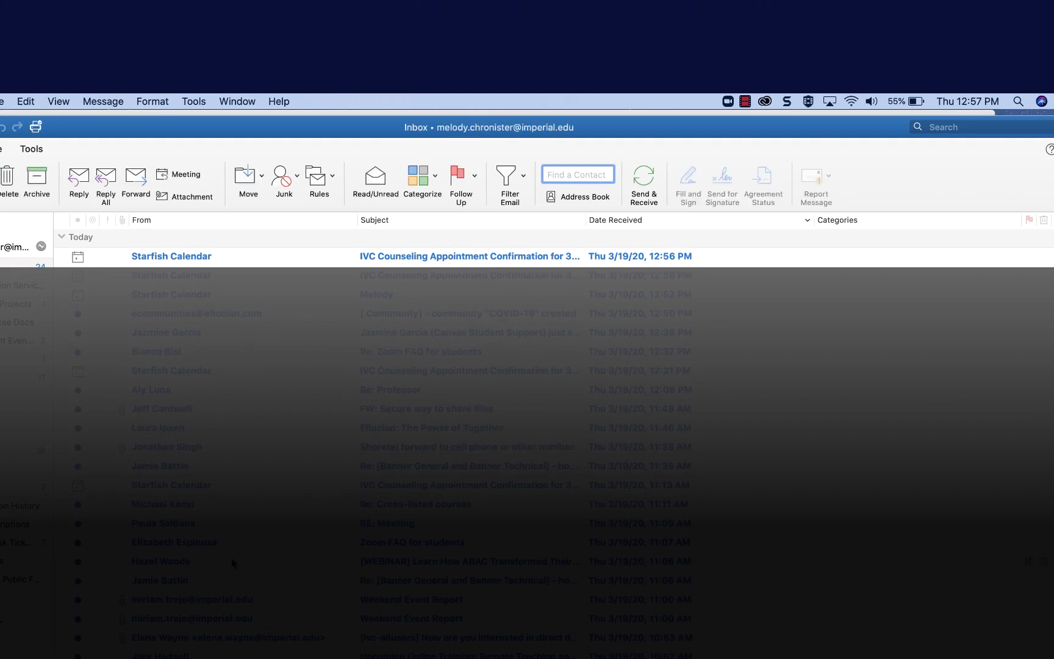
double_click(285, 255)
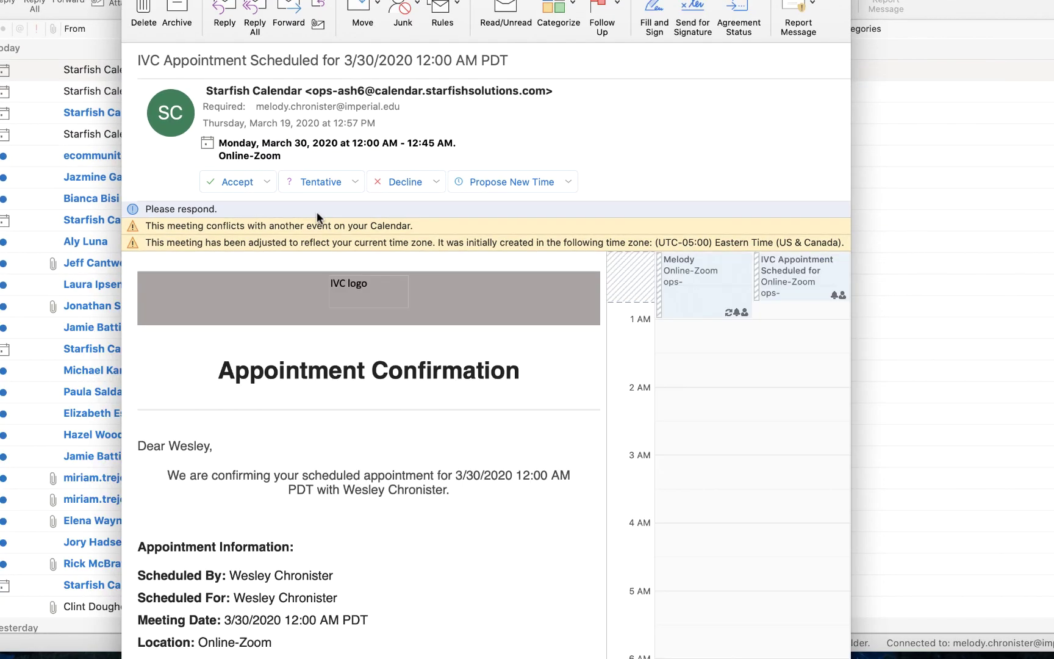
left_click_drag(607, 386, 740, 395)
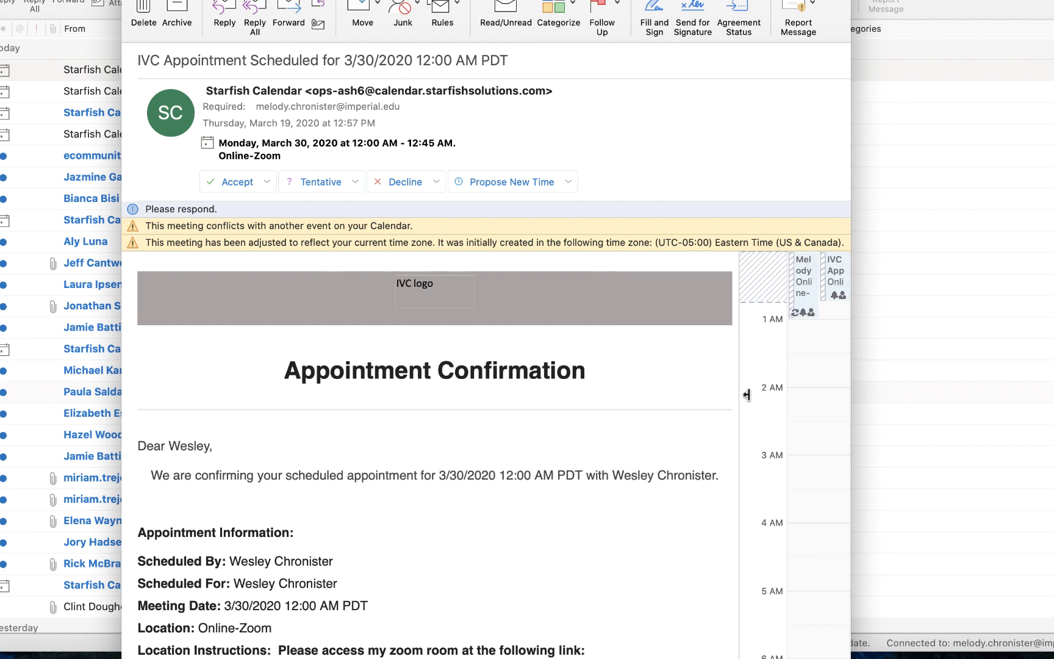
scroll(686, 481, "down", 2)
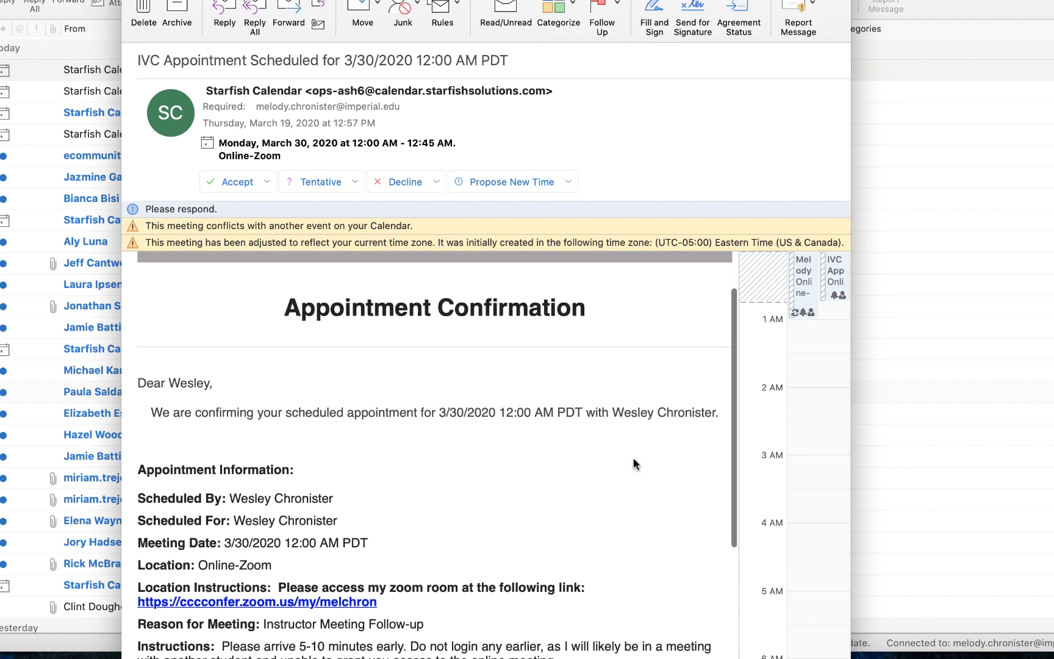
scroll(451, 446, "down", 3)
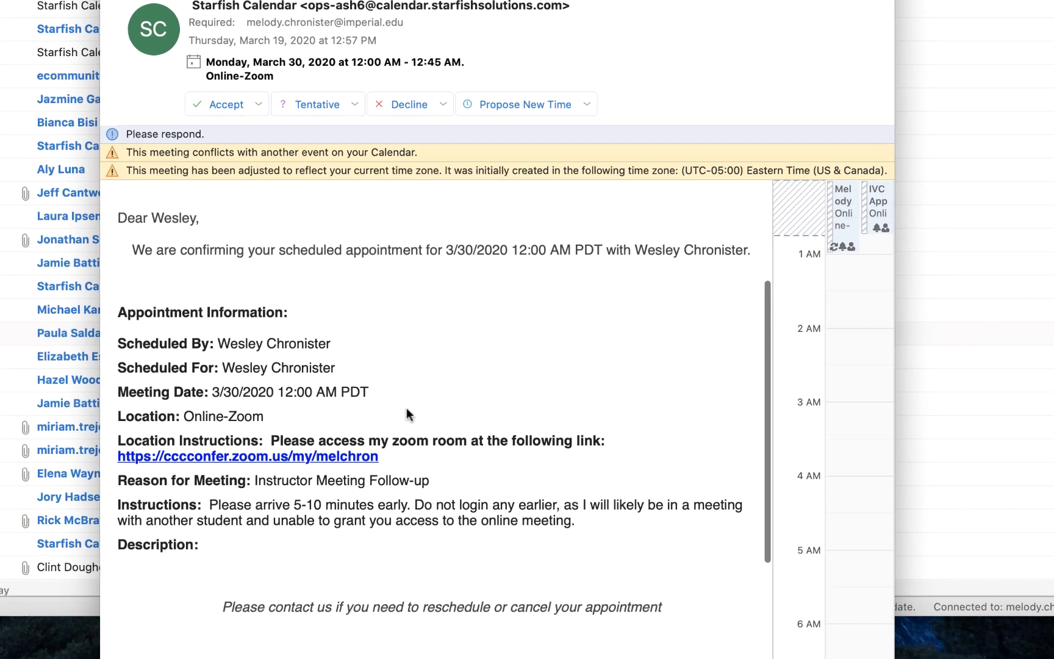
scroll(403, 482, "down", 2)
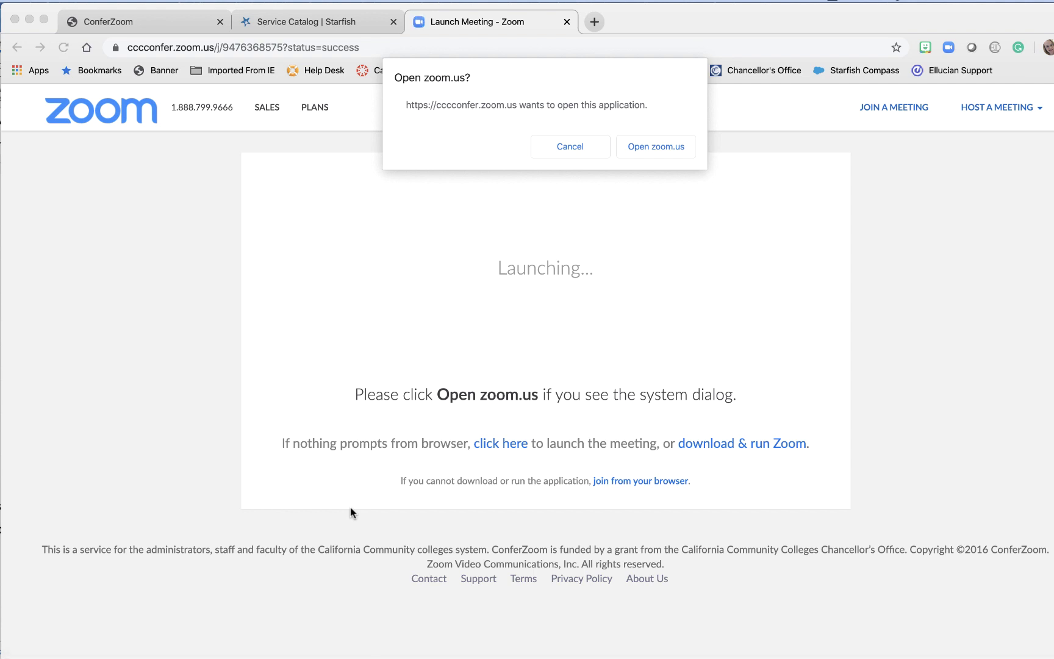
- Launch Zoom from the browser, join with computer audio, then bring Outlook back to front
key("Return")
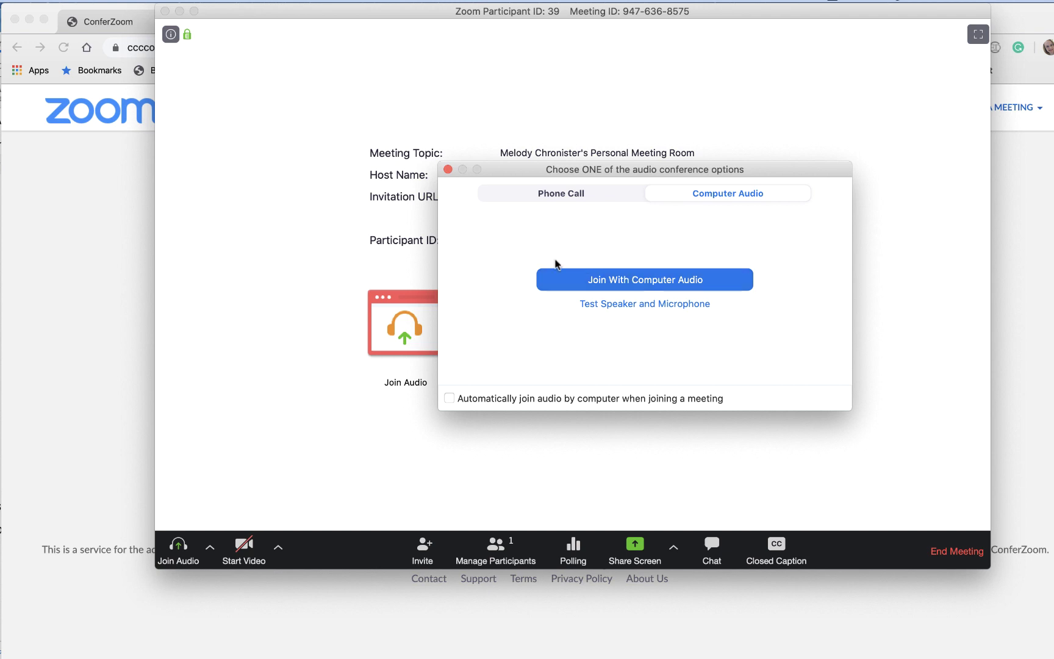
left_click(589, 287)
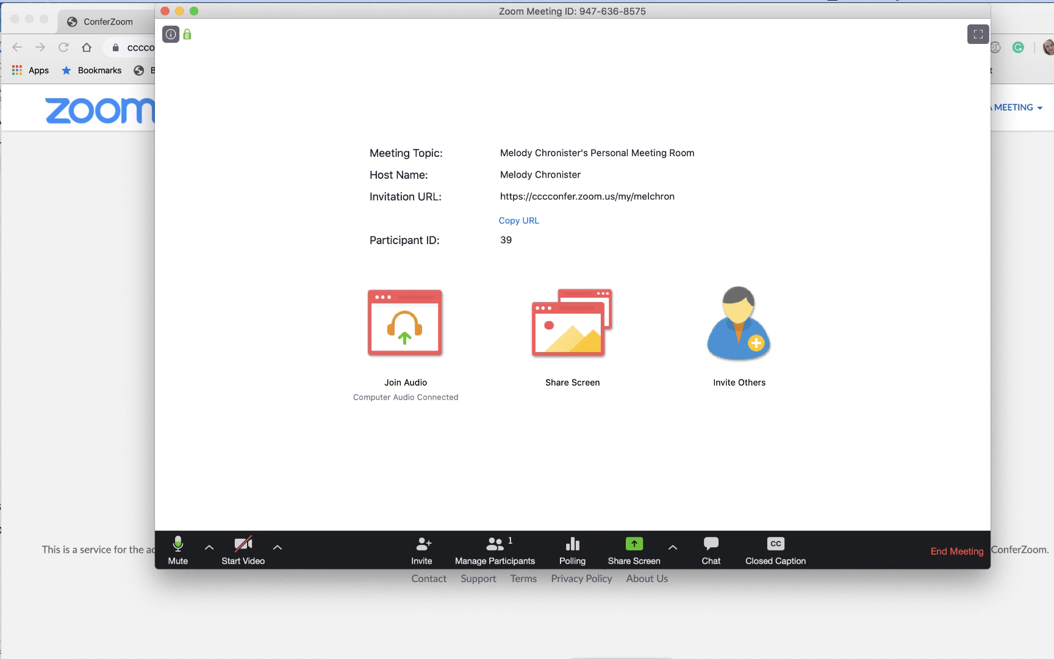
left_click(609, 656)
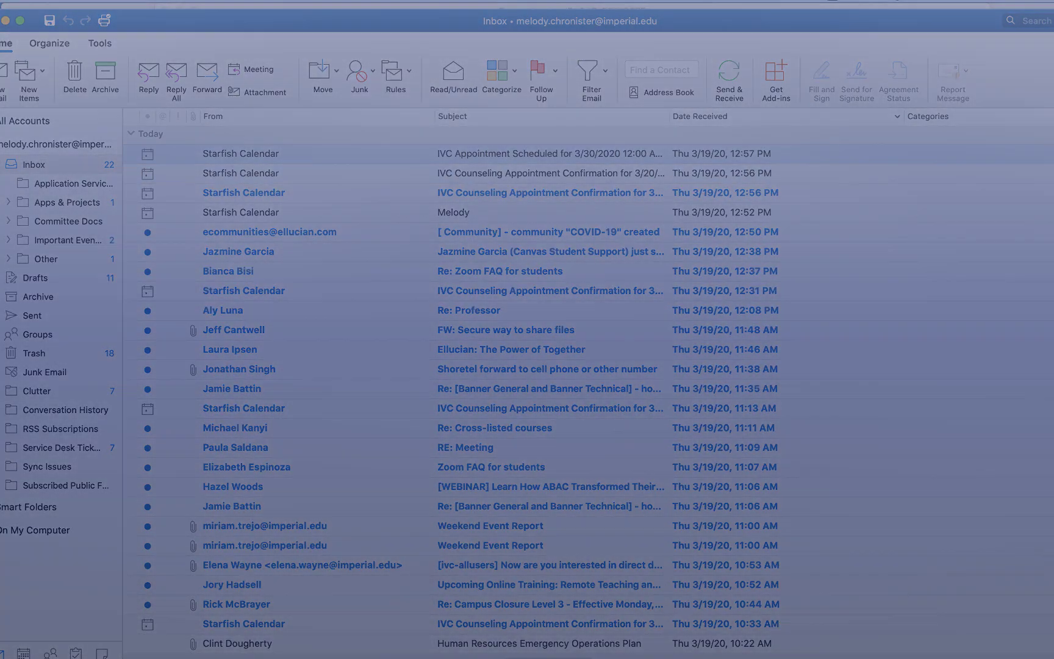